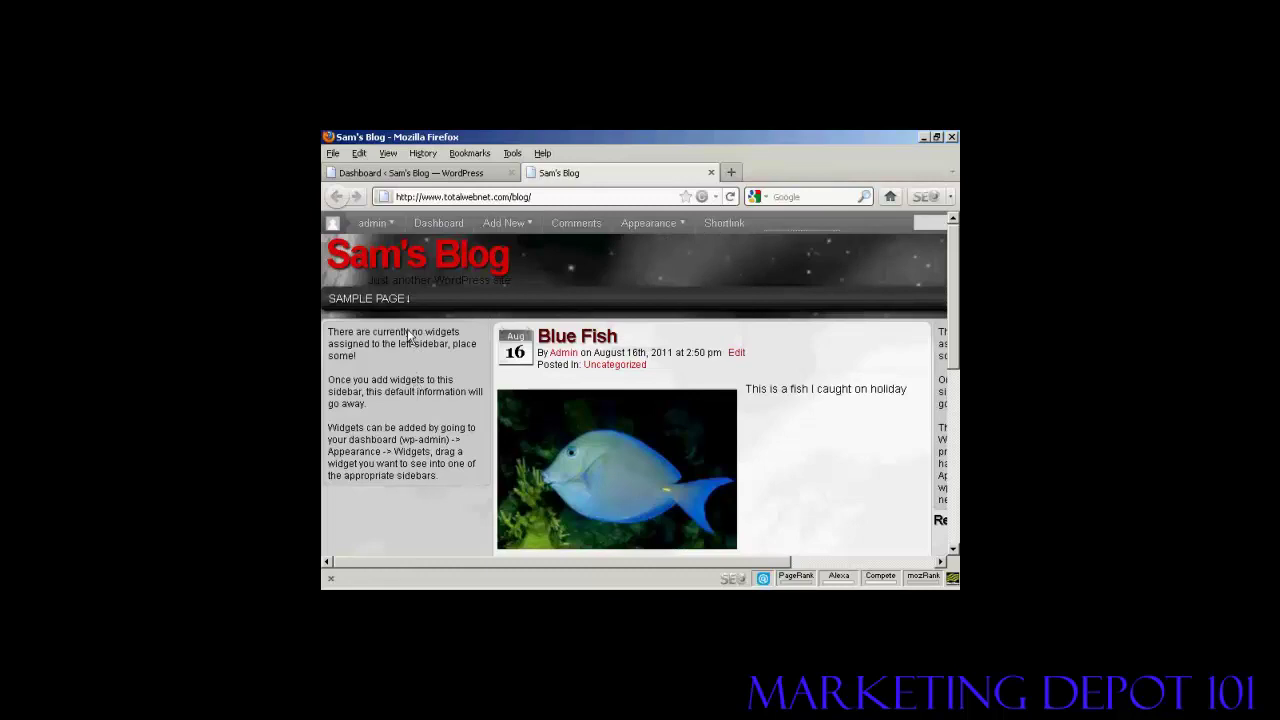
Look over both sidebars on the blog's front page, and open the Widgets settings in the site's admin area.
left_click_drag(447, 563, 647, 566)
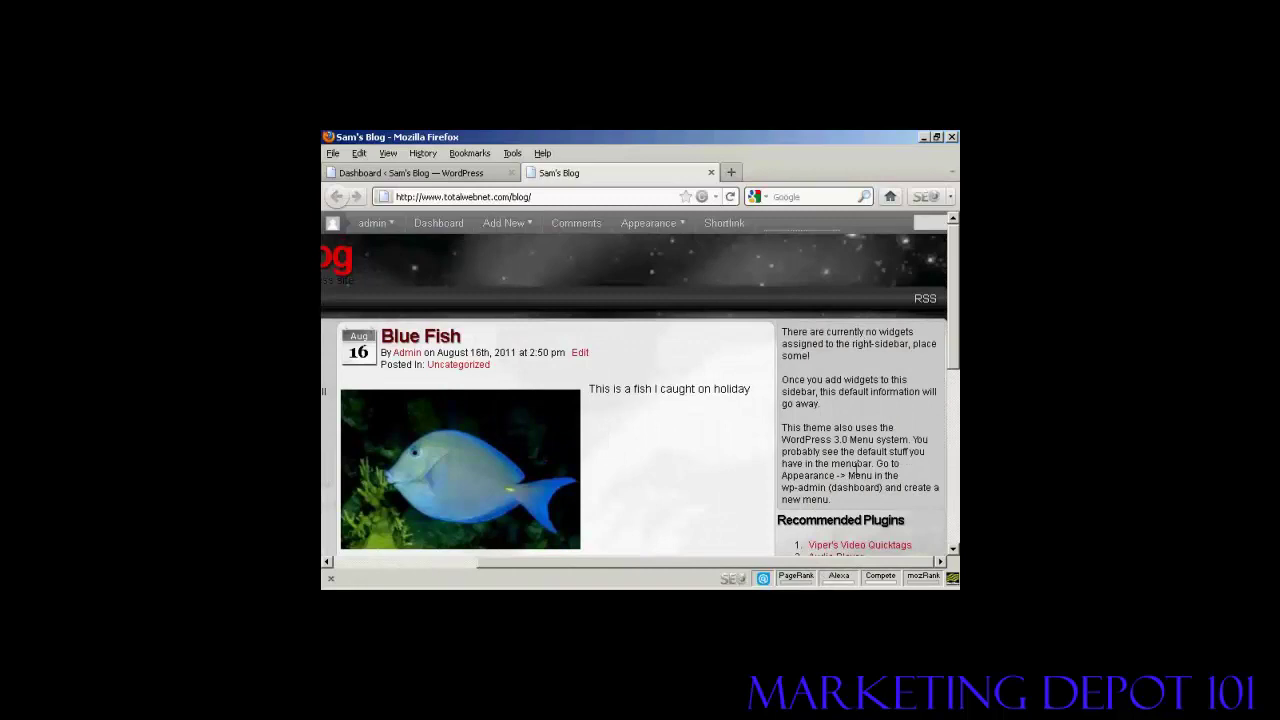
left_click_drag(857, 562, 635, 568)
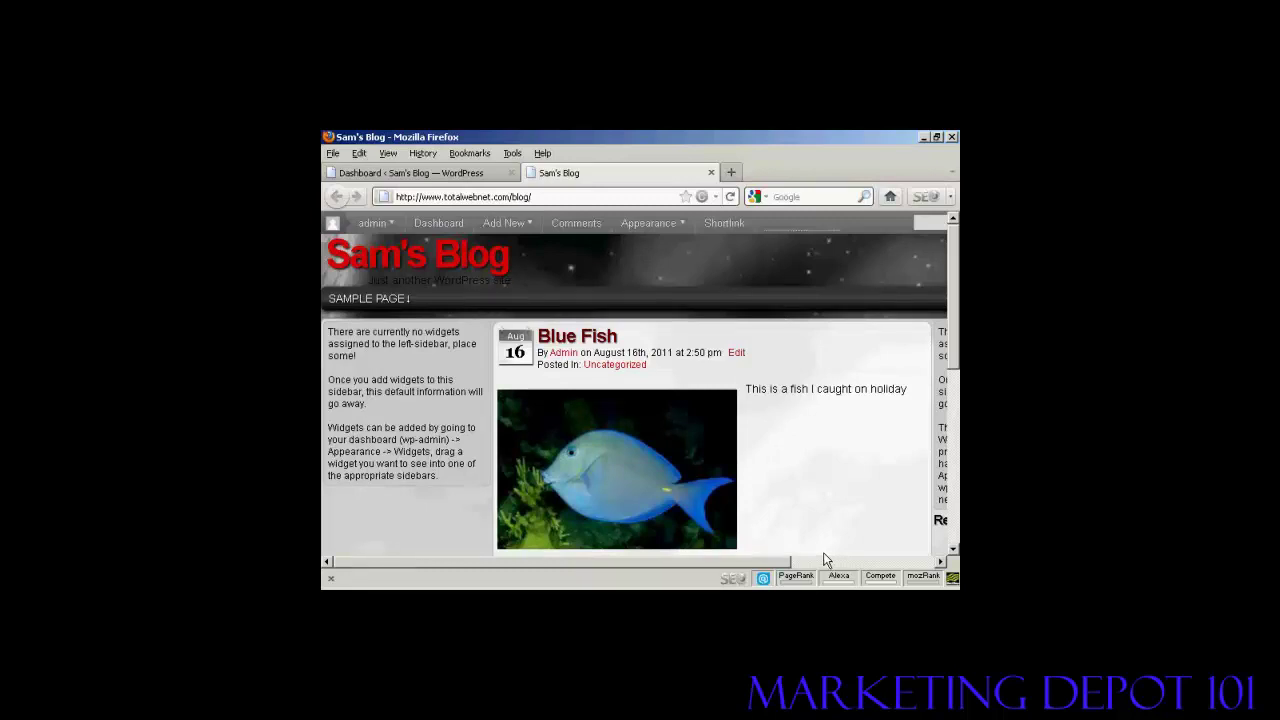
left_click(389, 178)
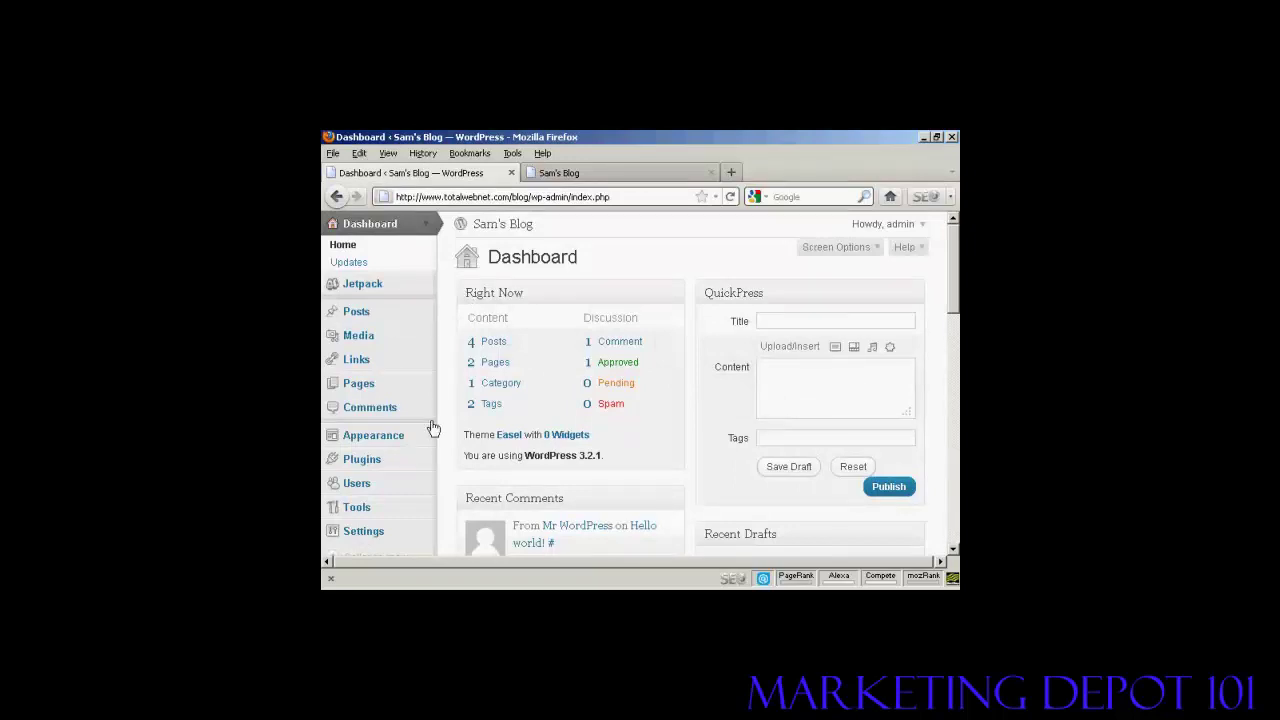
left_click(389, 443)
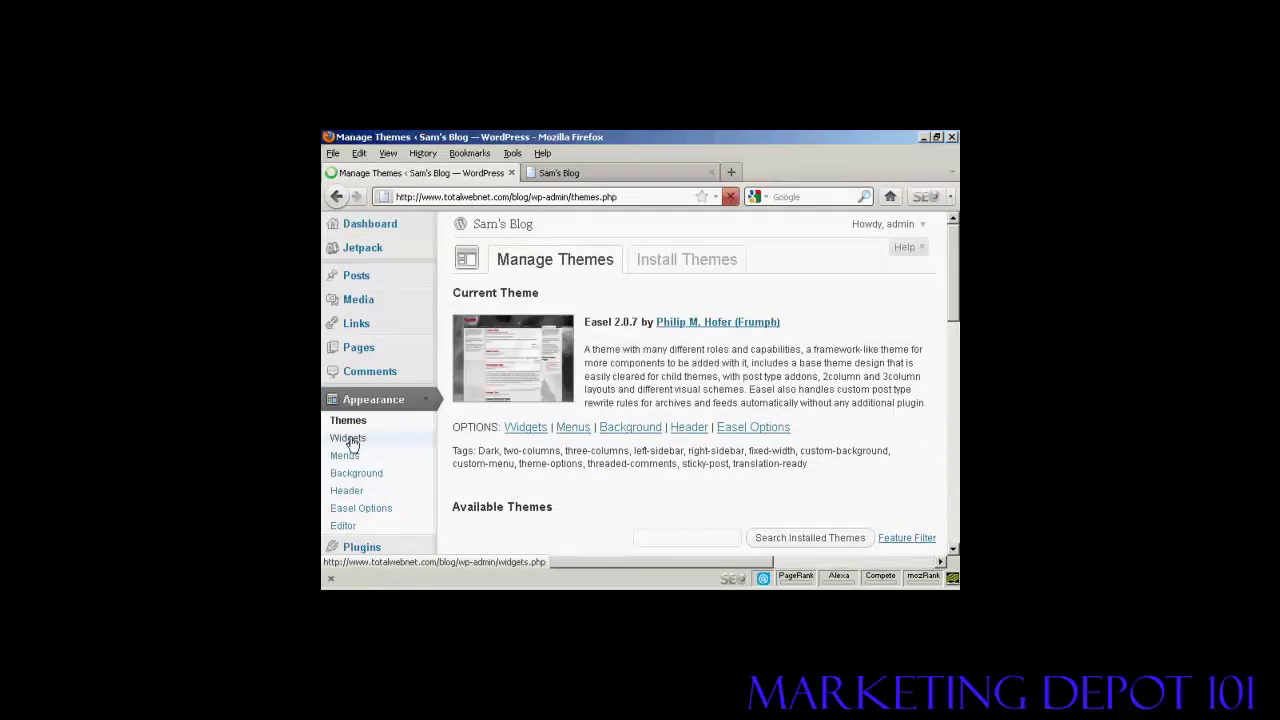
left_click(348, 439)
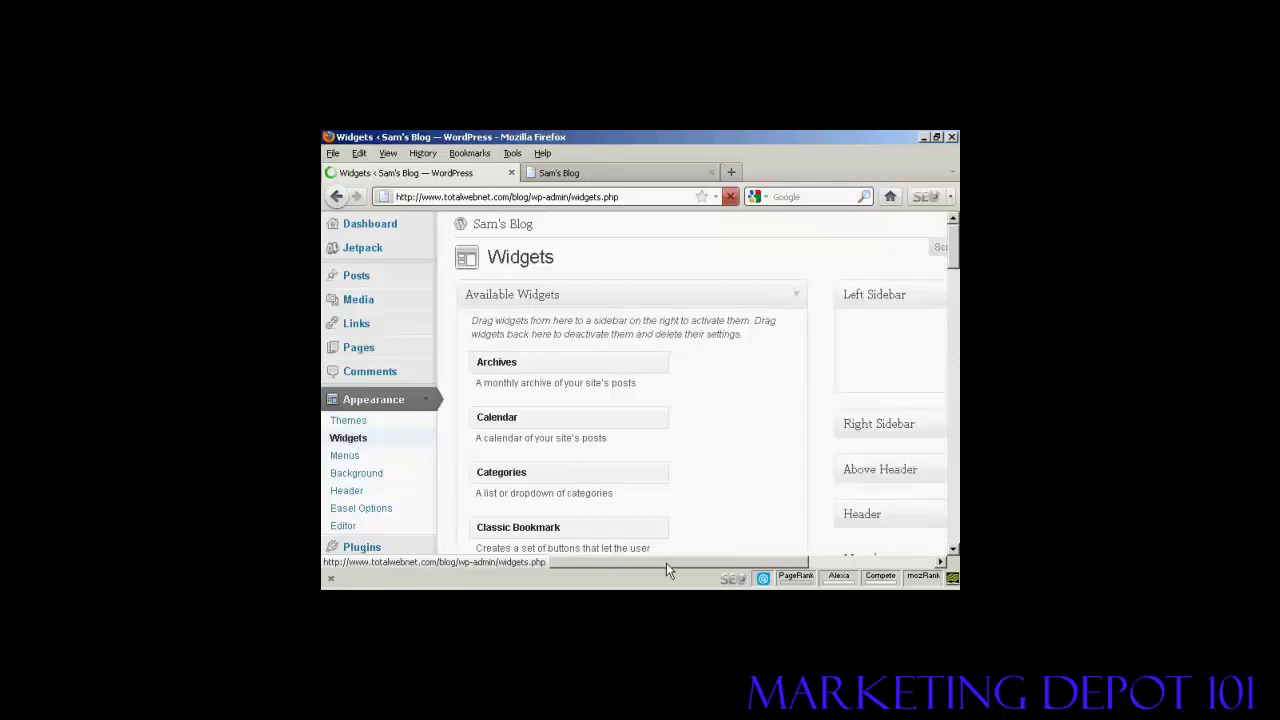
Add the Calendar widget to the Left Sidebar, title it "Calendar" and save it.
left_click_drag(665, 562, 830, 562)
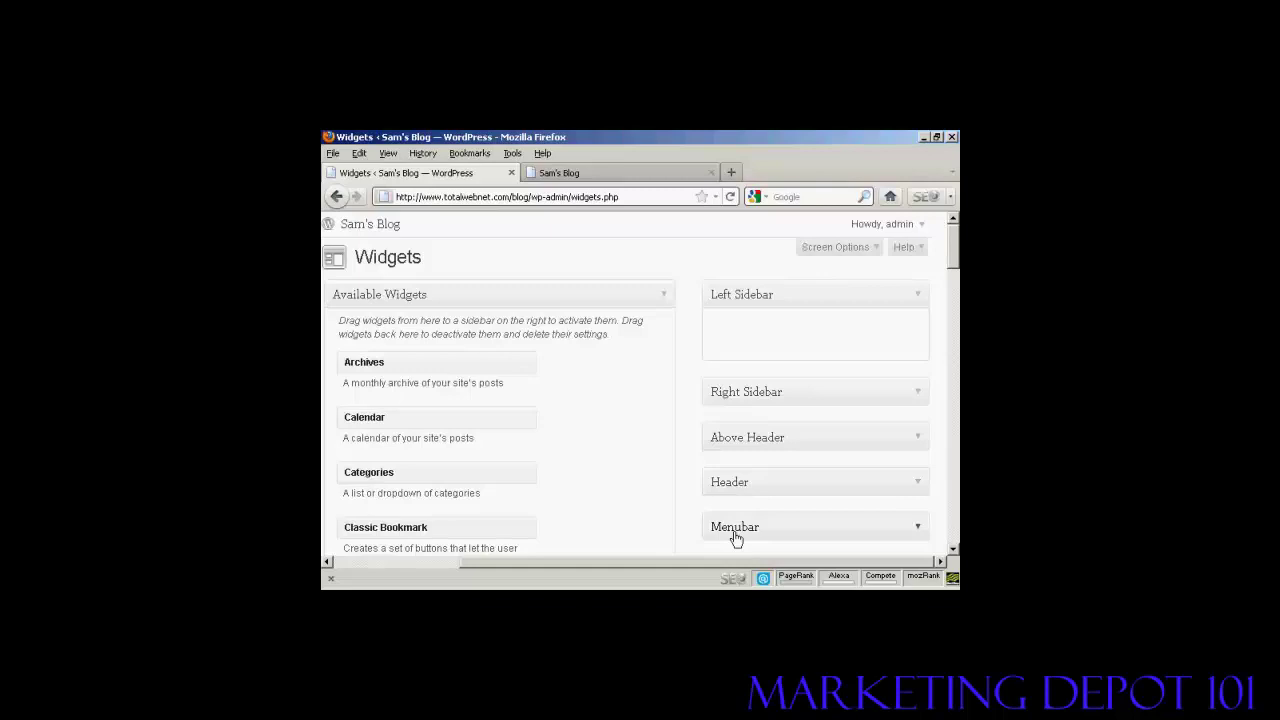
left_click_drag(952, 262, 952, 307)
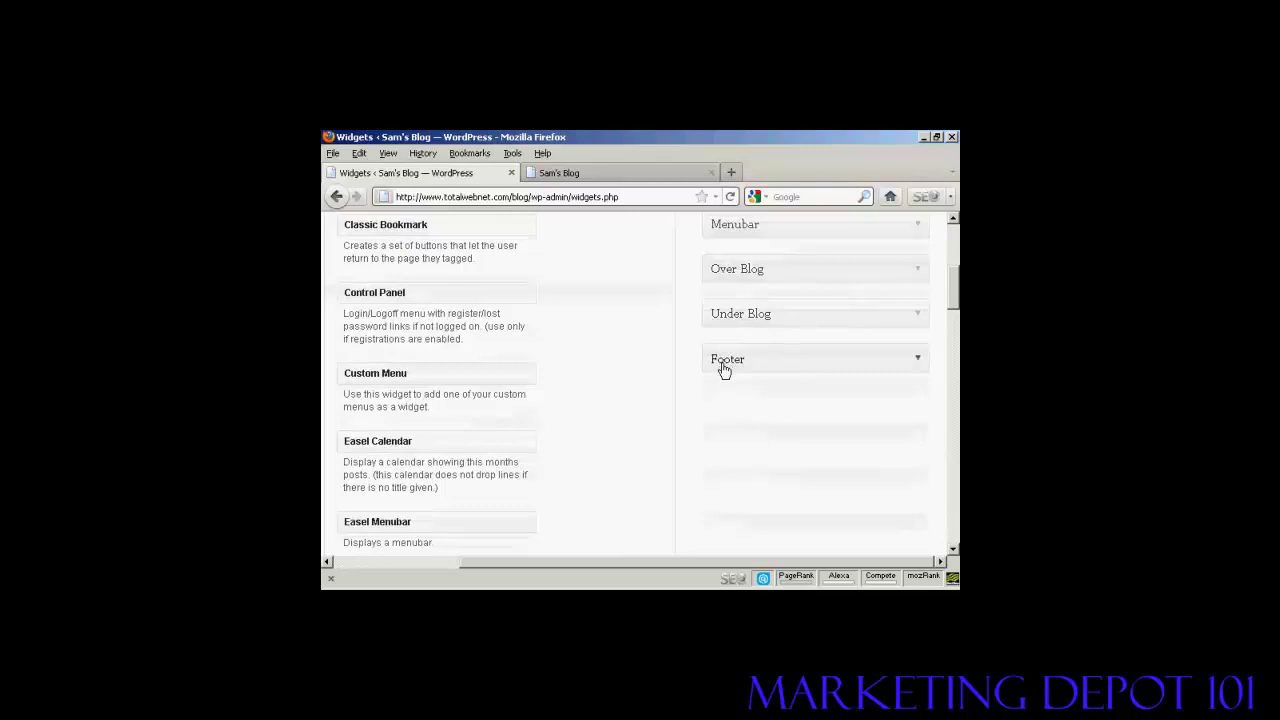
left_click_drag(953, 305, 955, 250)
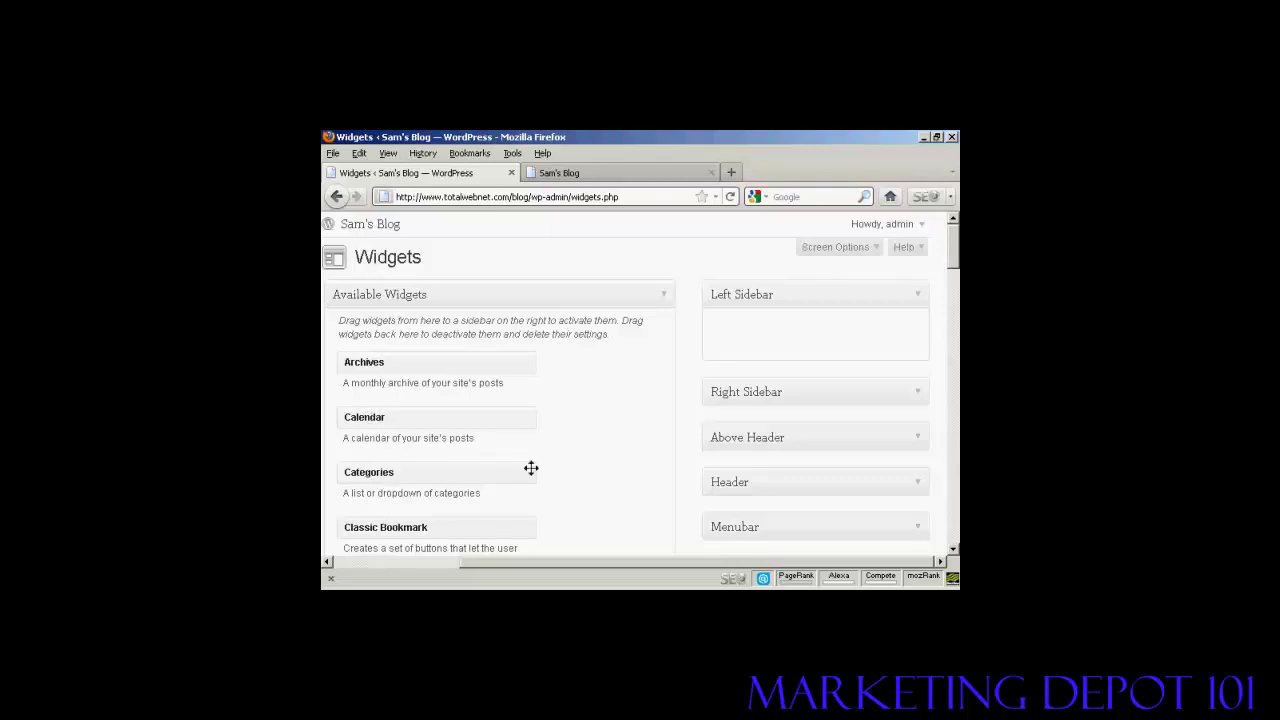
left_click_drag(955, 245, 955, 353)
scroll(955, 352, "up", 12)
left_click_drag(378, 419, 775, 321)
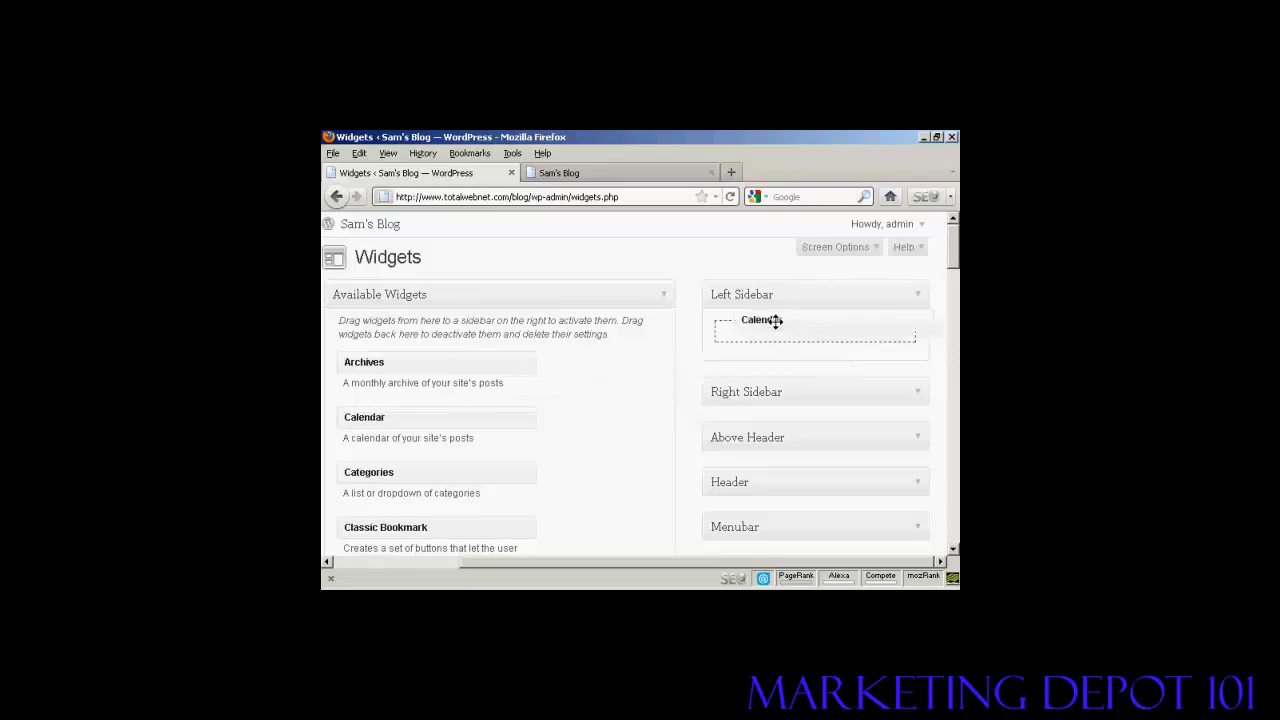
left_click_drag(775, 321, 778, 331)
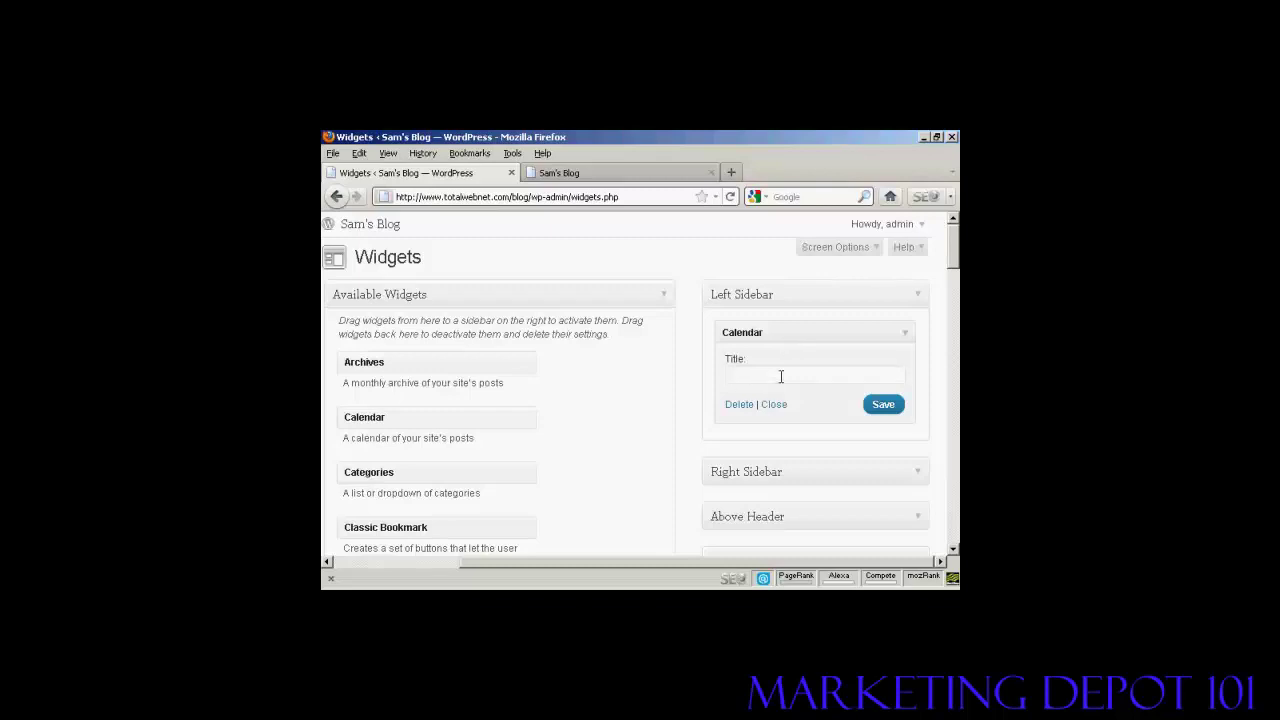
type("Calendar")
left_click(889, 411)
Reload the blog's front page to check the Calendar widget in the sidebar, and return to the widget settings.
left_click(622, 172)
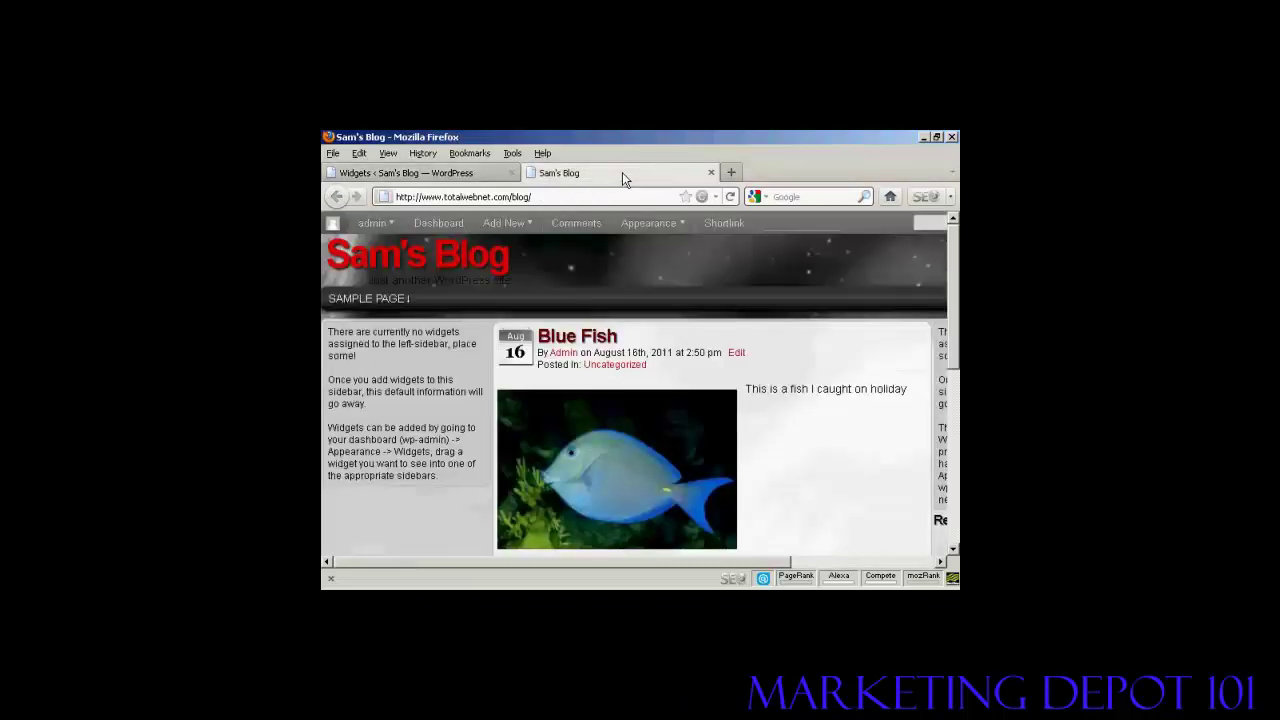
left_click(731, 196)
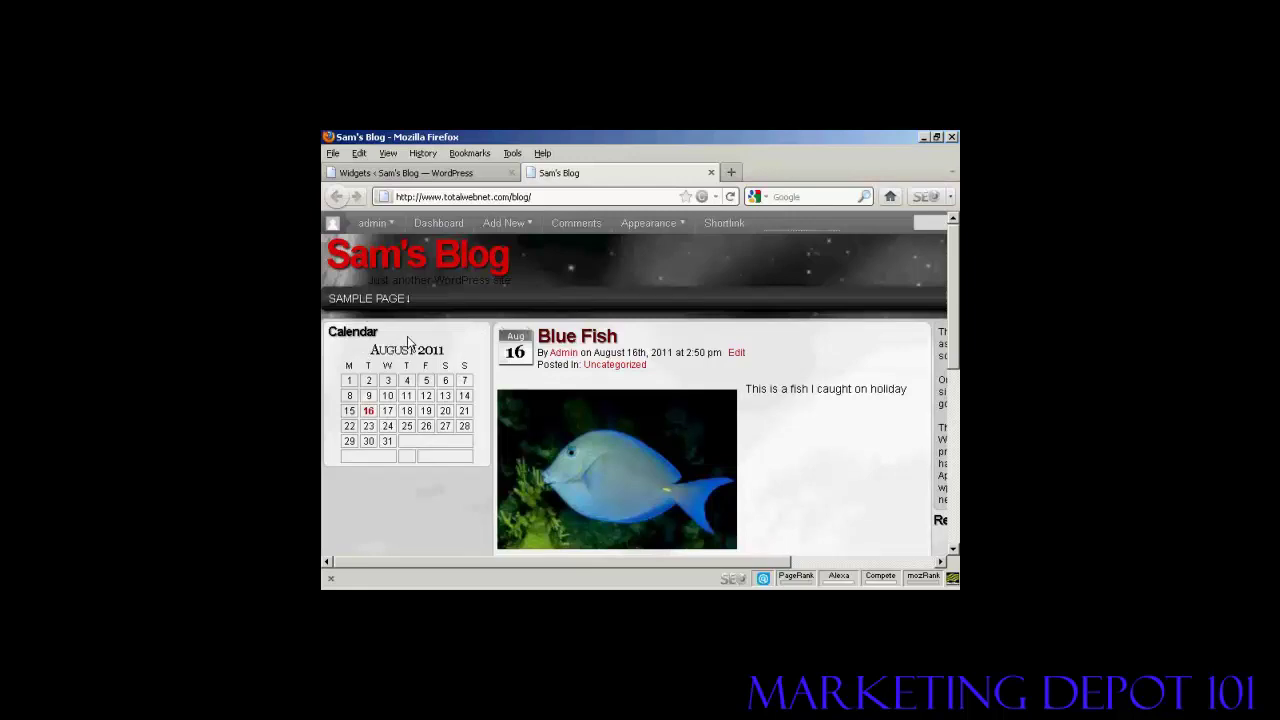
left_click(450, 174)
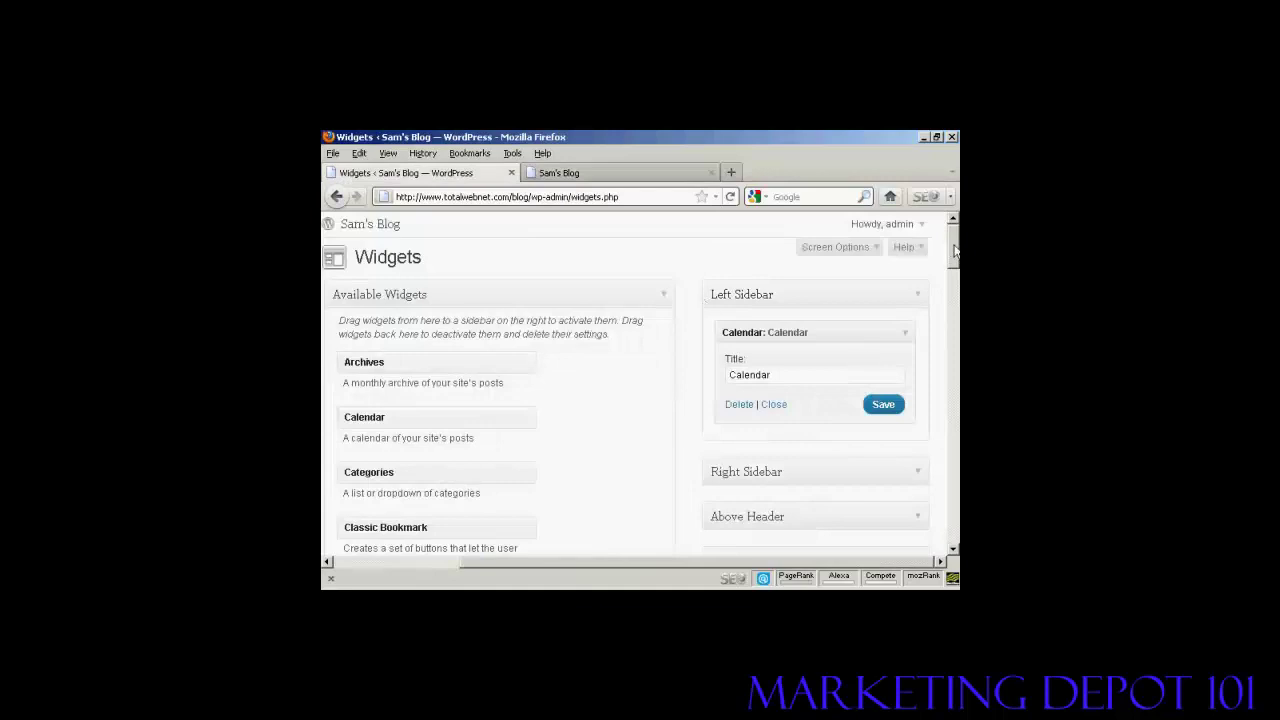
Add the Classic Bookmark widget below Calendar in the Left Sidebar, title it "Bookmarks" and save it.
left_click_drag(954, 251, 954, 271)
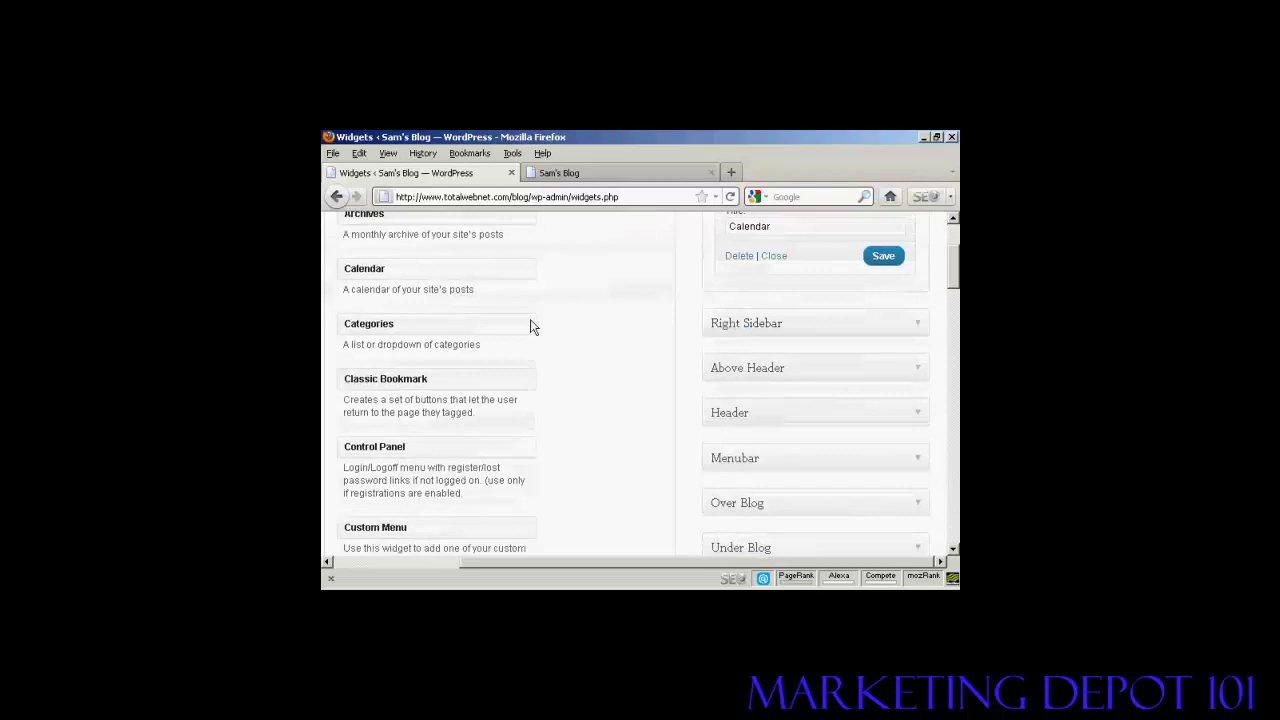
left_click_drag(391, 378, 758, 278)
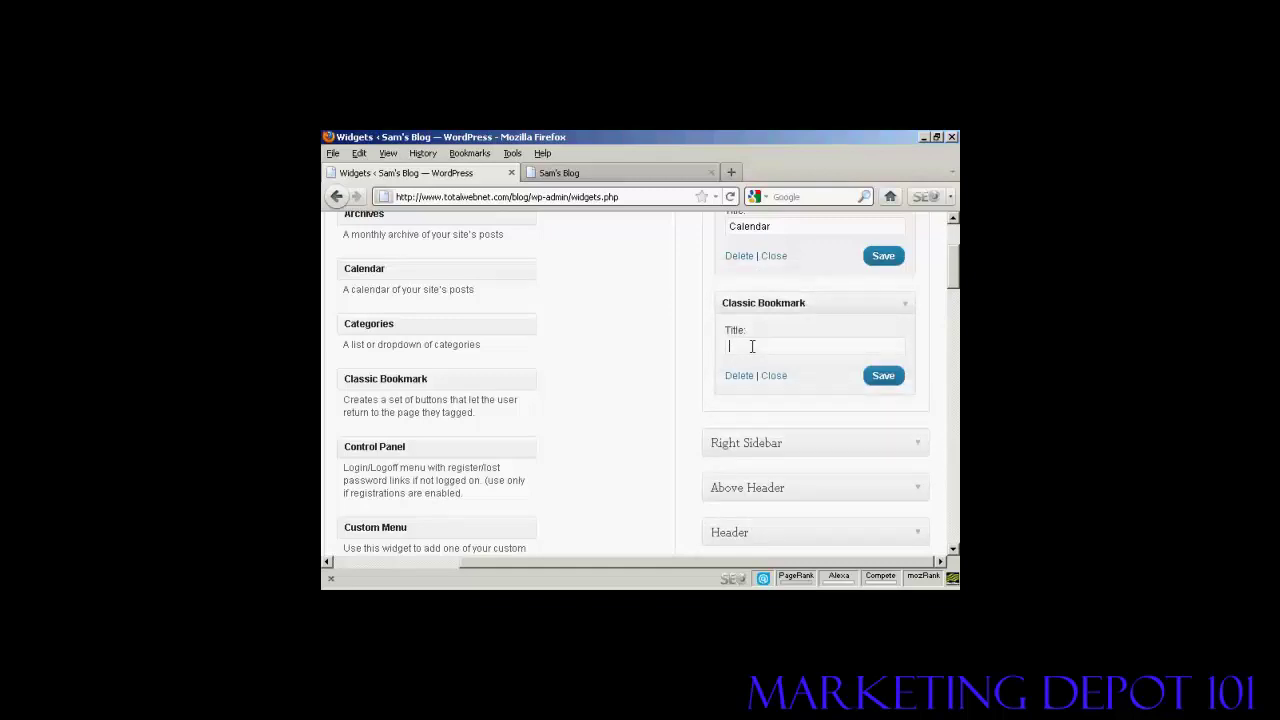
left_click(752, 346)
type("Bookmarks")
left_click(886, 379)
Add the Google Translator widget between Calendar and Classic Bookmark in the Left Sidebar and save it without a title.
left_click_drag(956, 268, 956, 315)
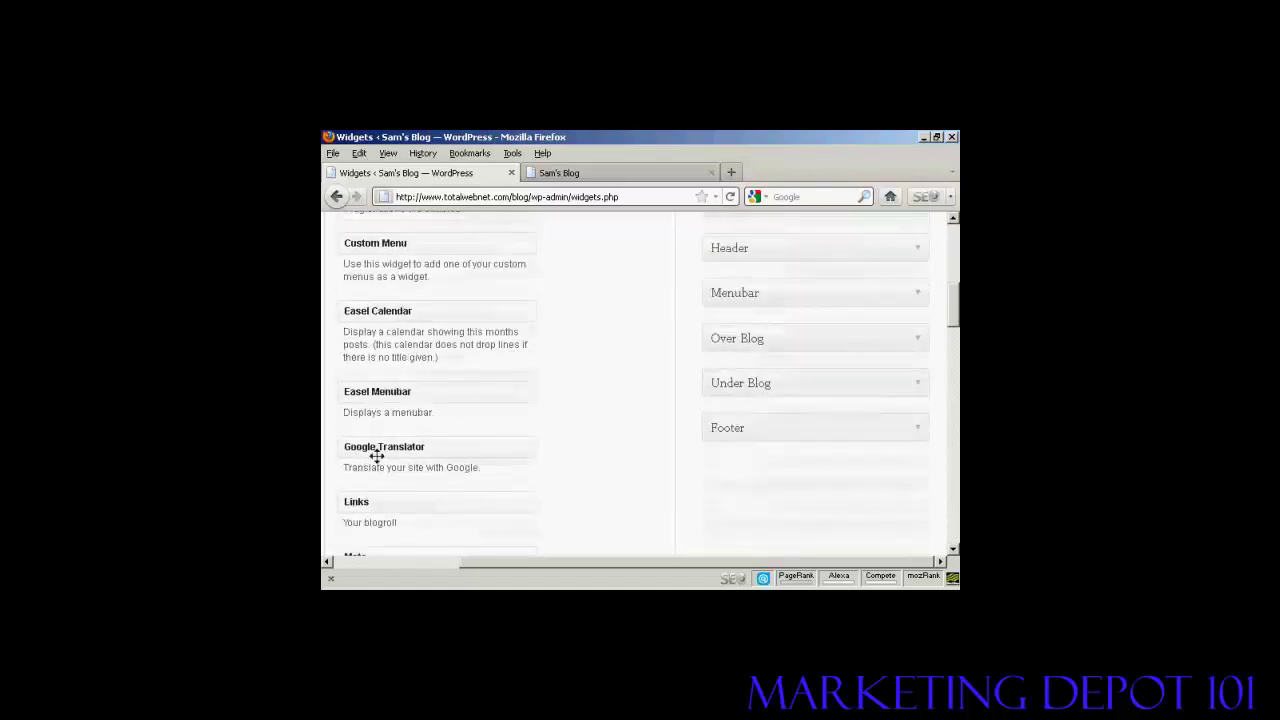
left_click_drag(377, 456, 777, 297)
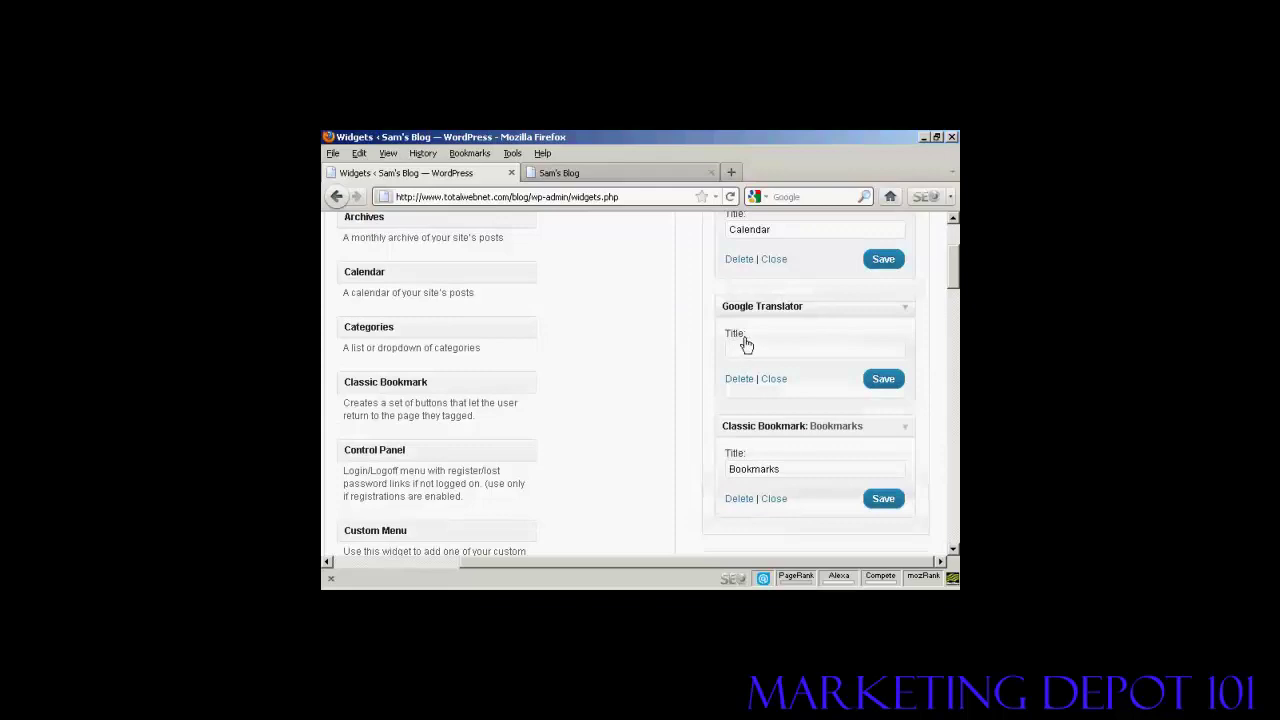
left_click(884, 382)
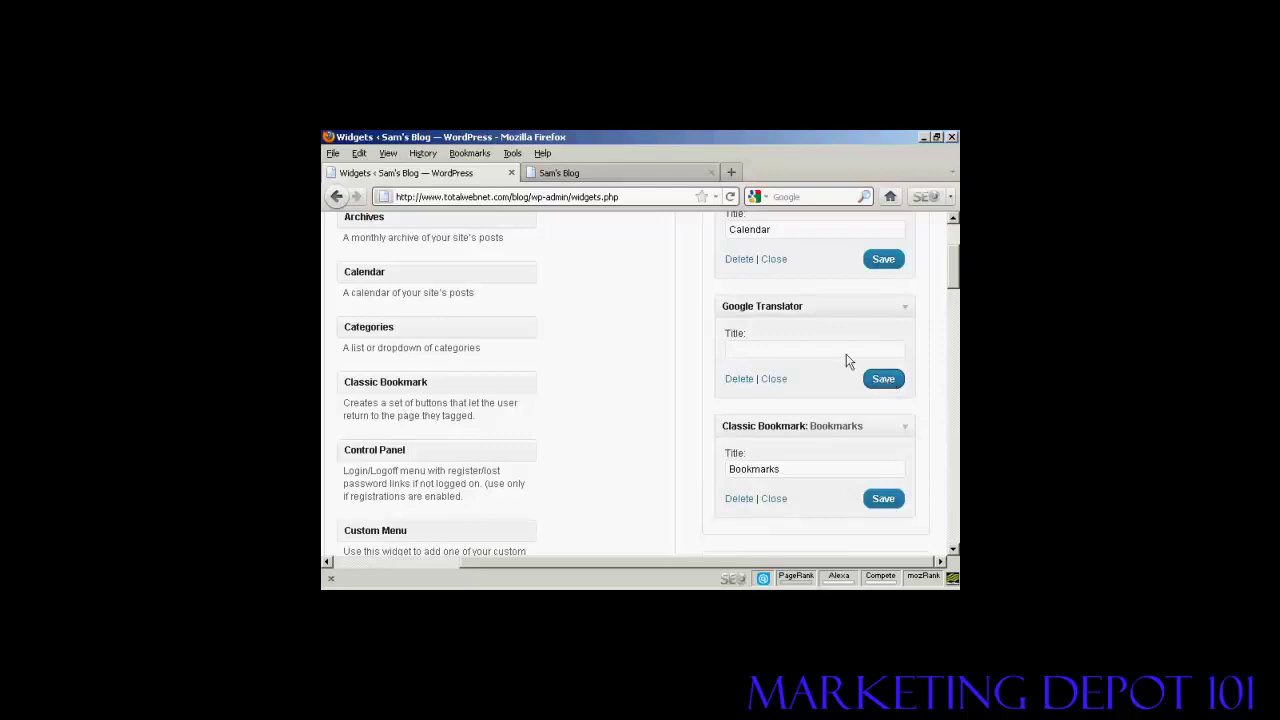
Reload the blog's front page to check the bookmark and translator widgets, and return to the widget settings.
left_click(631, 172)
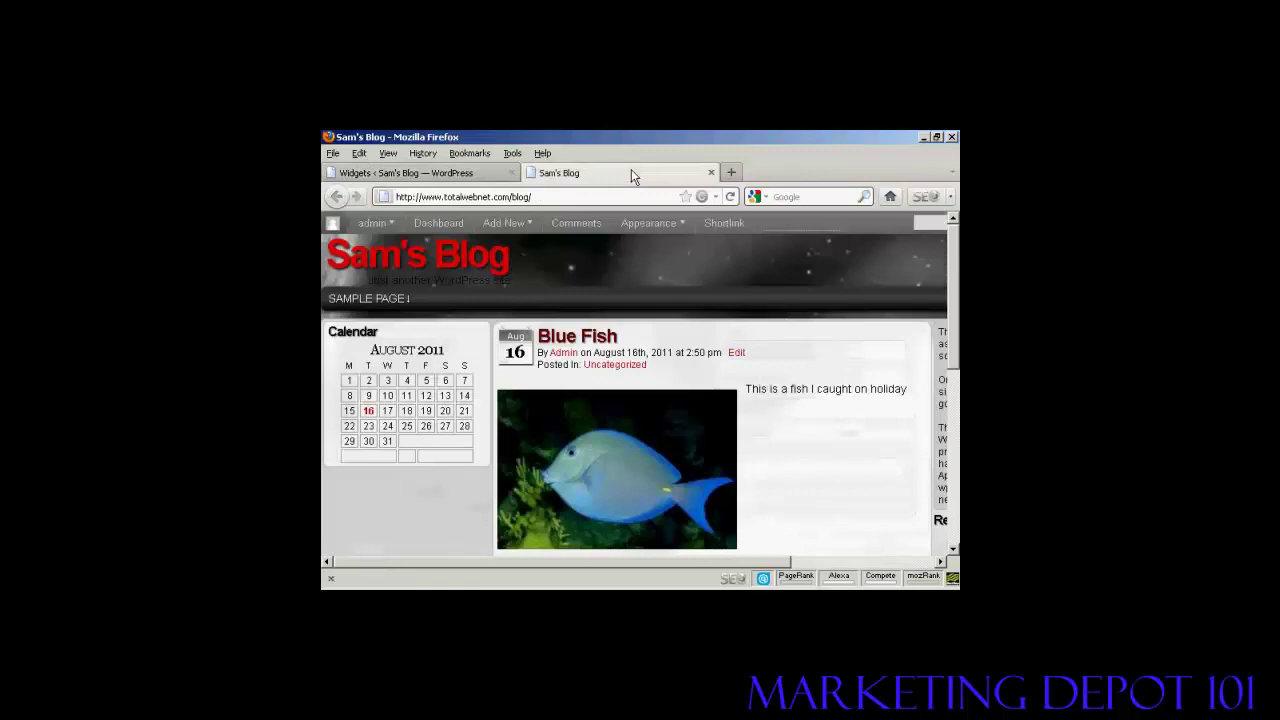
left_click(730, 196)
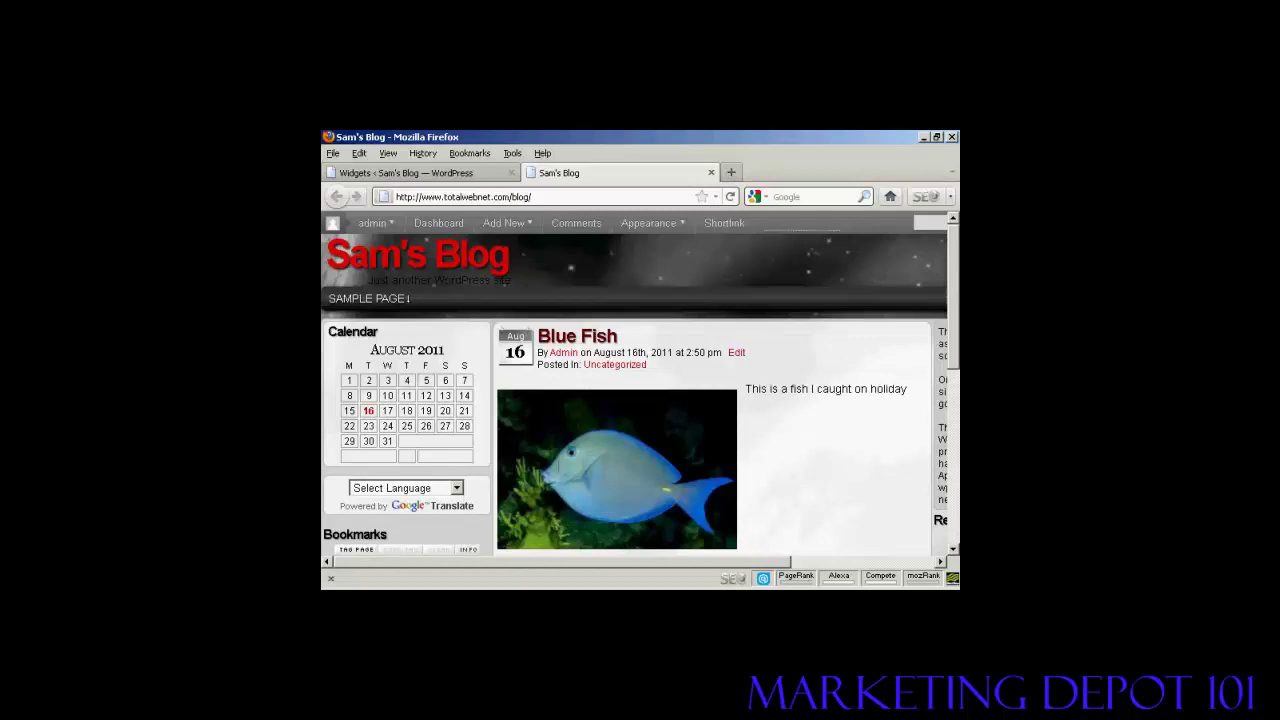
left_click(446, 173)
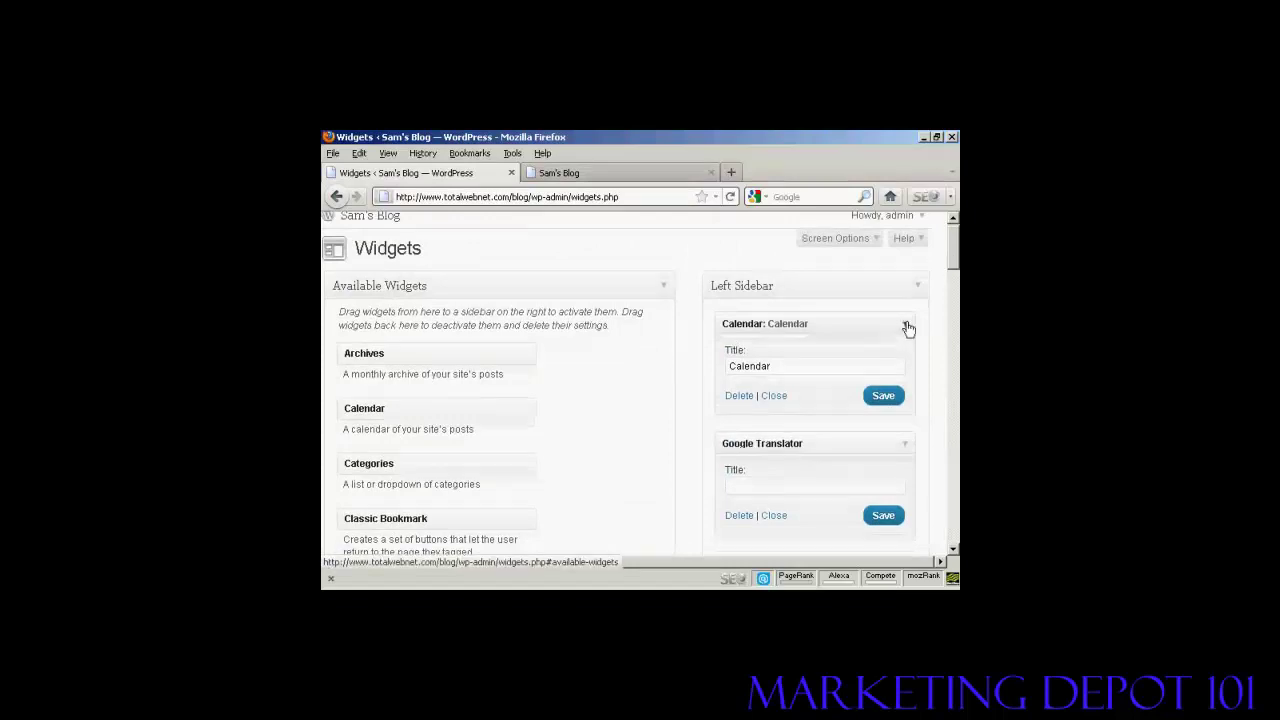
Collapse the three Left Sidebar widgets and move Classic Bookmark between Calendar and Google Translator.
left_click(907, 329)
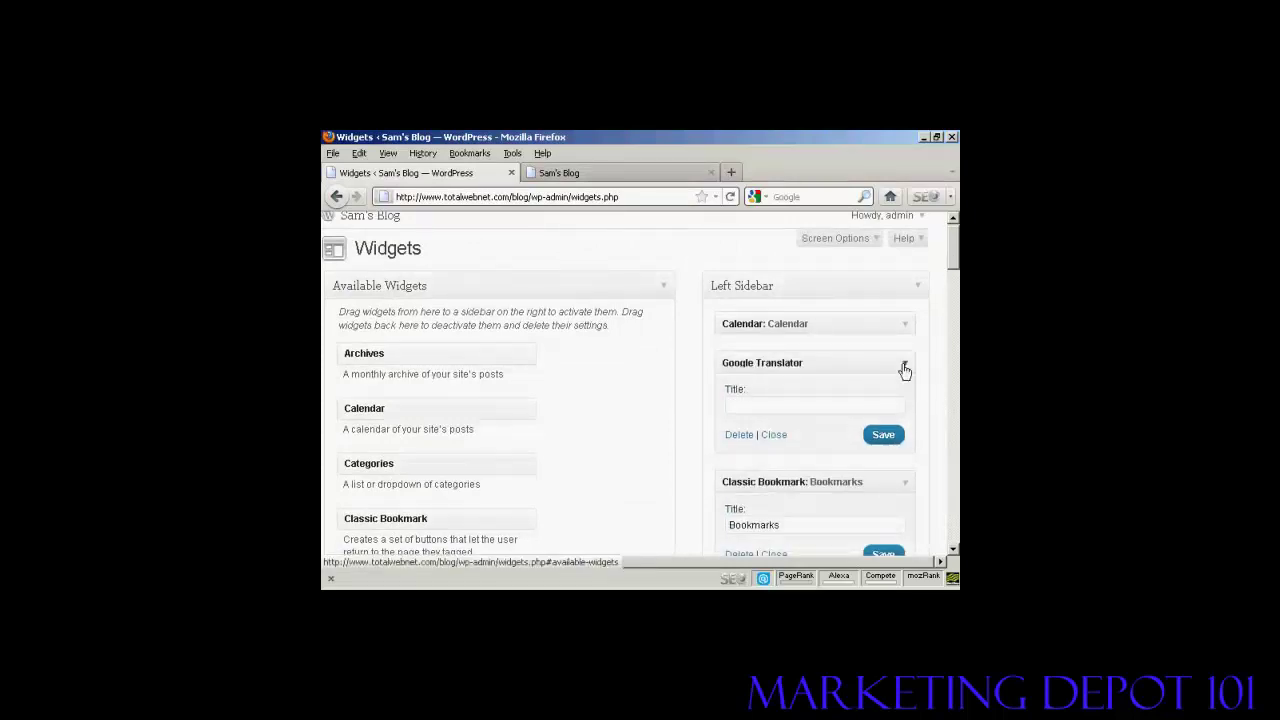
left_click(904, 367)
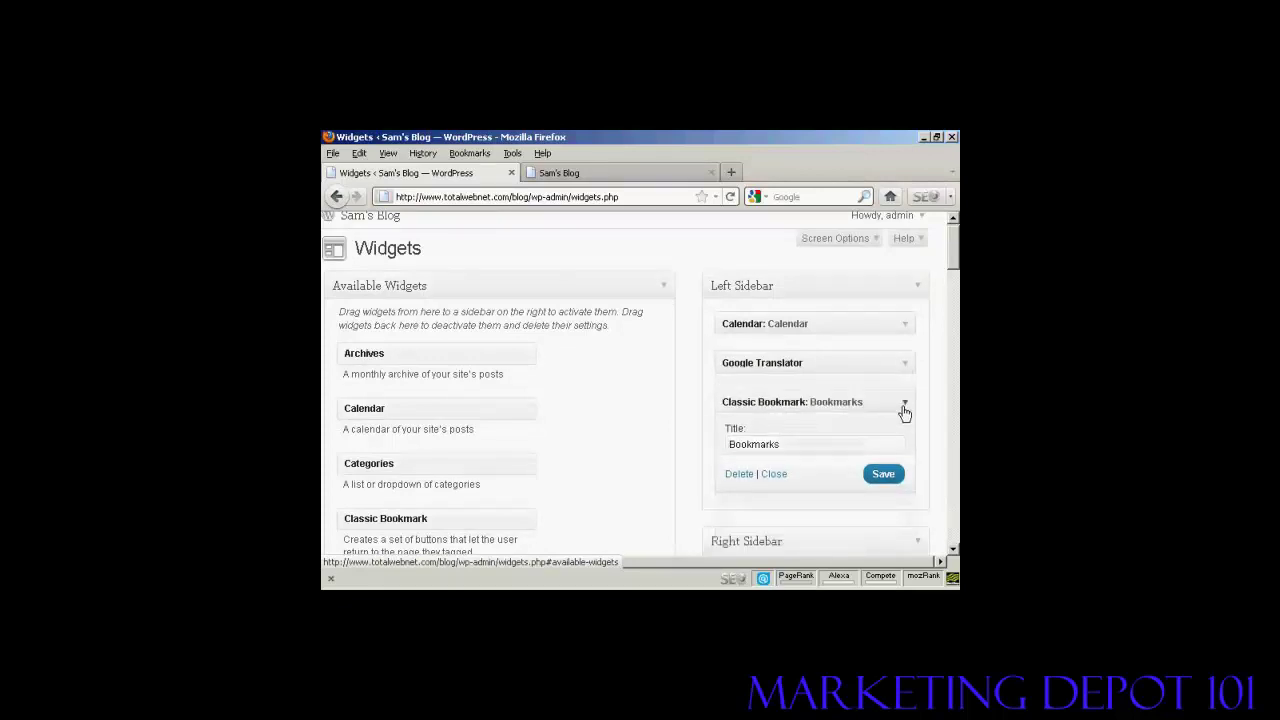
left_click(904, 406)
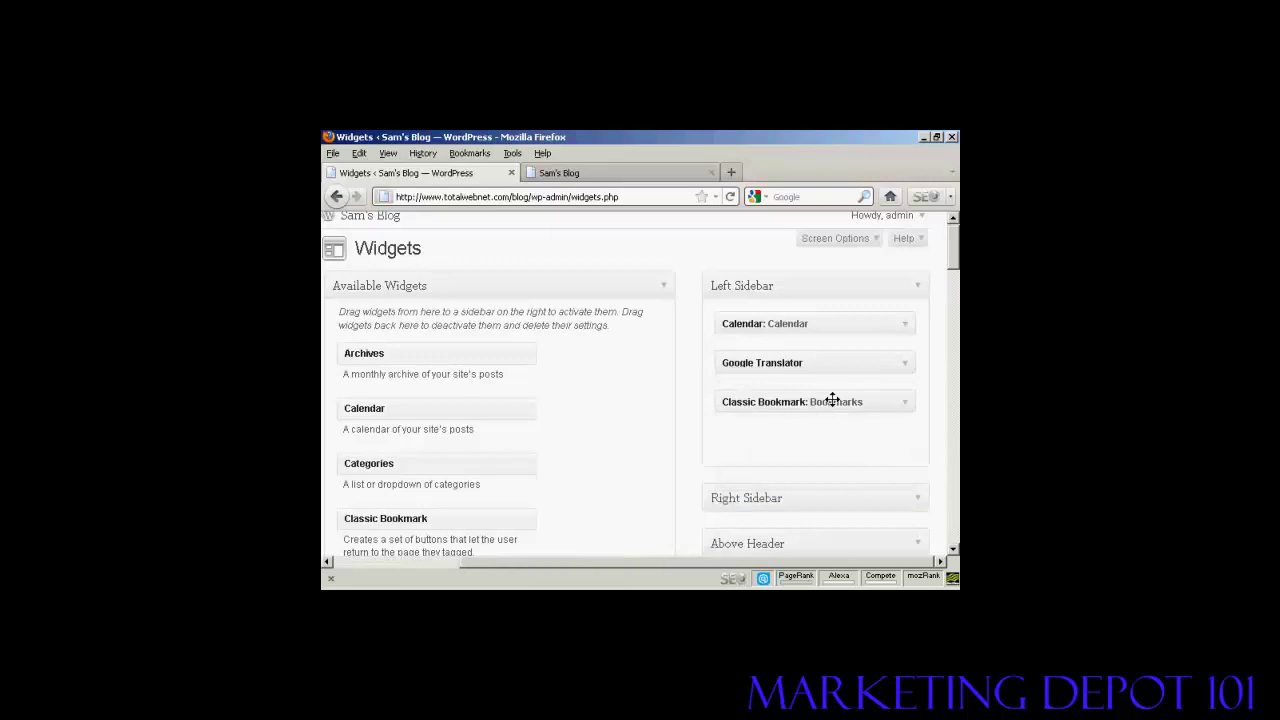
left_click_drag(767, 403, 770, 349)
left_click_drag(767, 403, 771, 348)
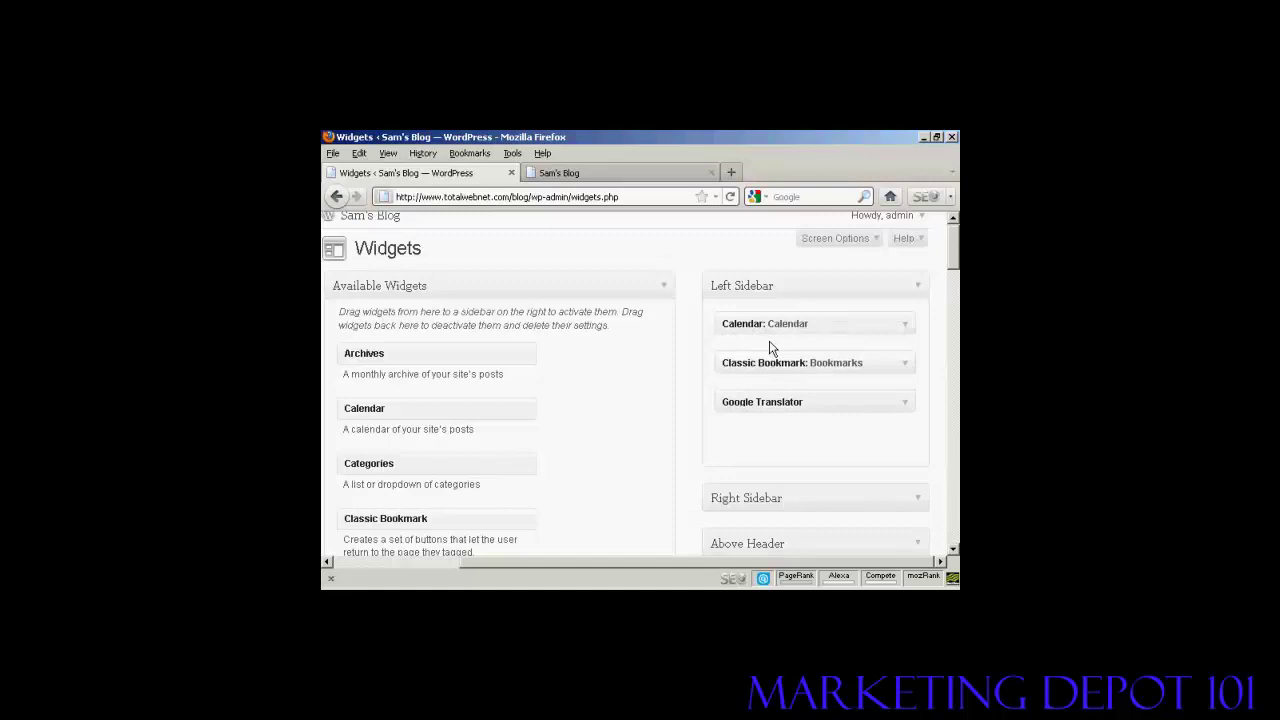
Reload the blog's front page to check the new order of the sidebar widgets, and return to the widget settings.
left_click(681, 176)
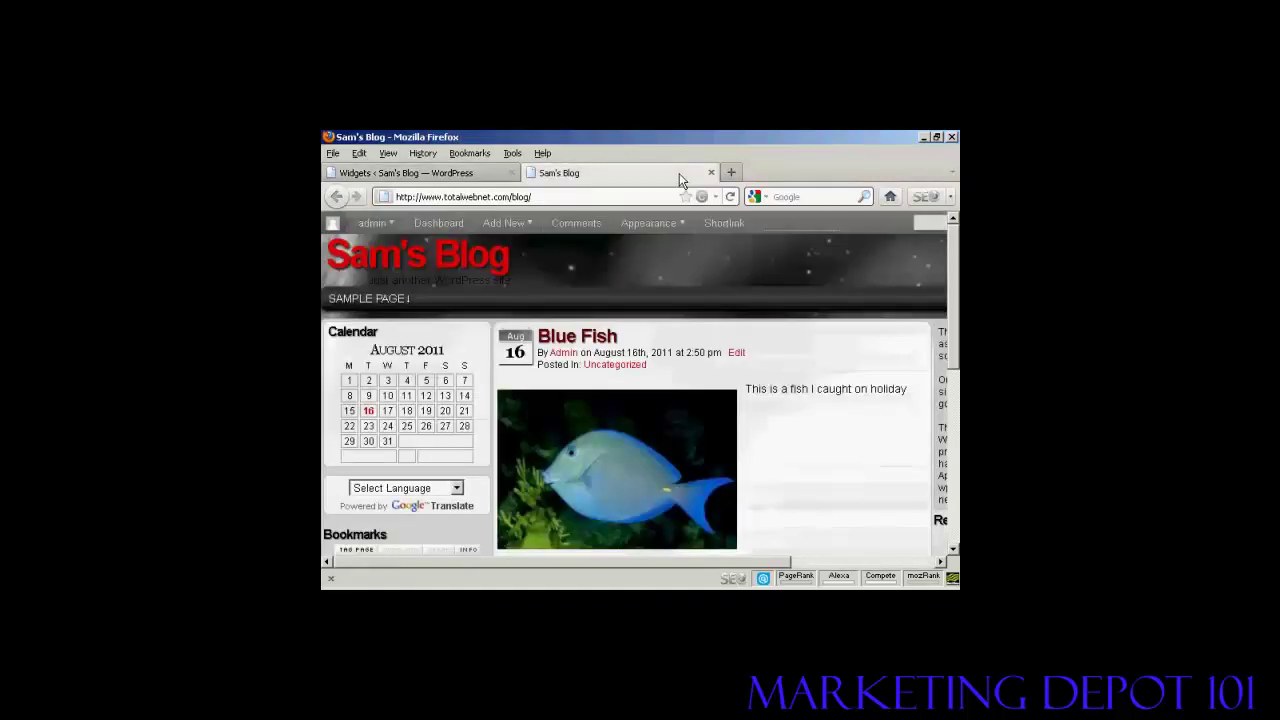
left_click(730, 197)
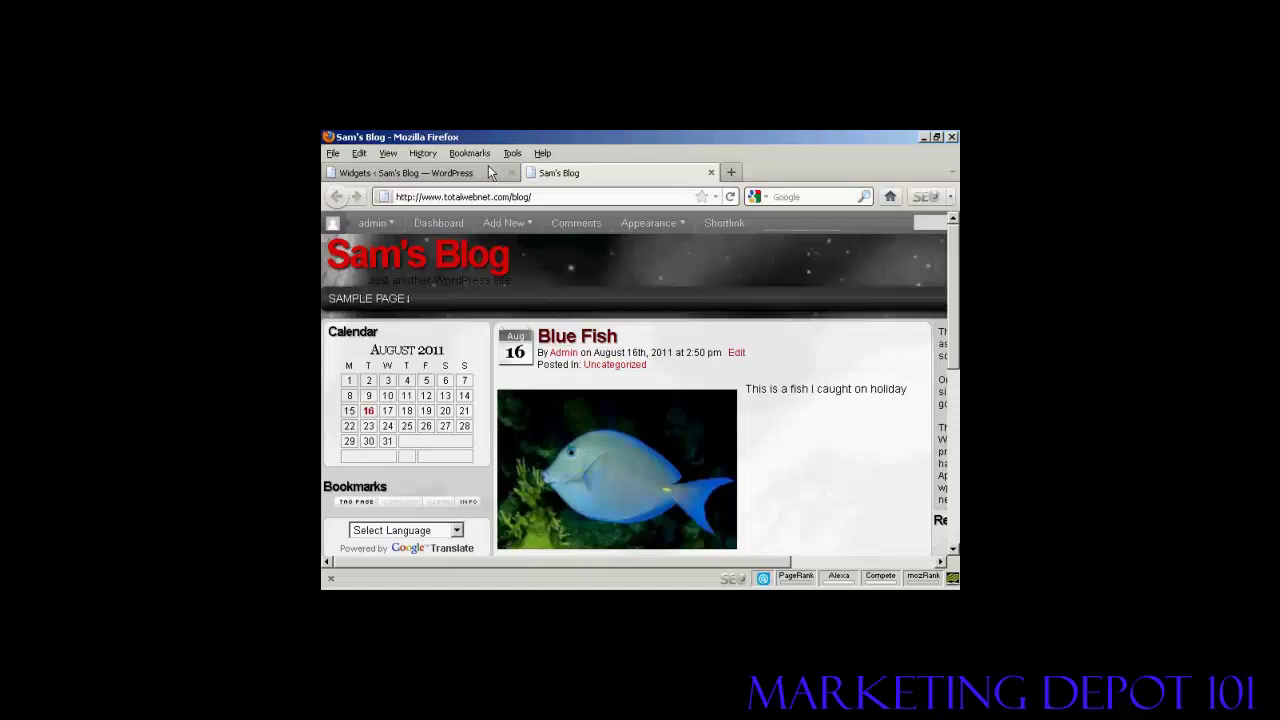
left_click(456, 174)
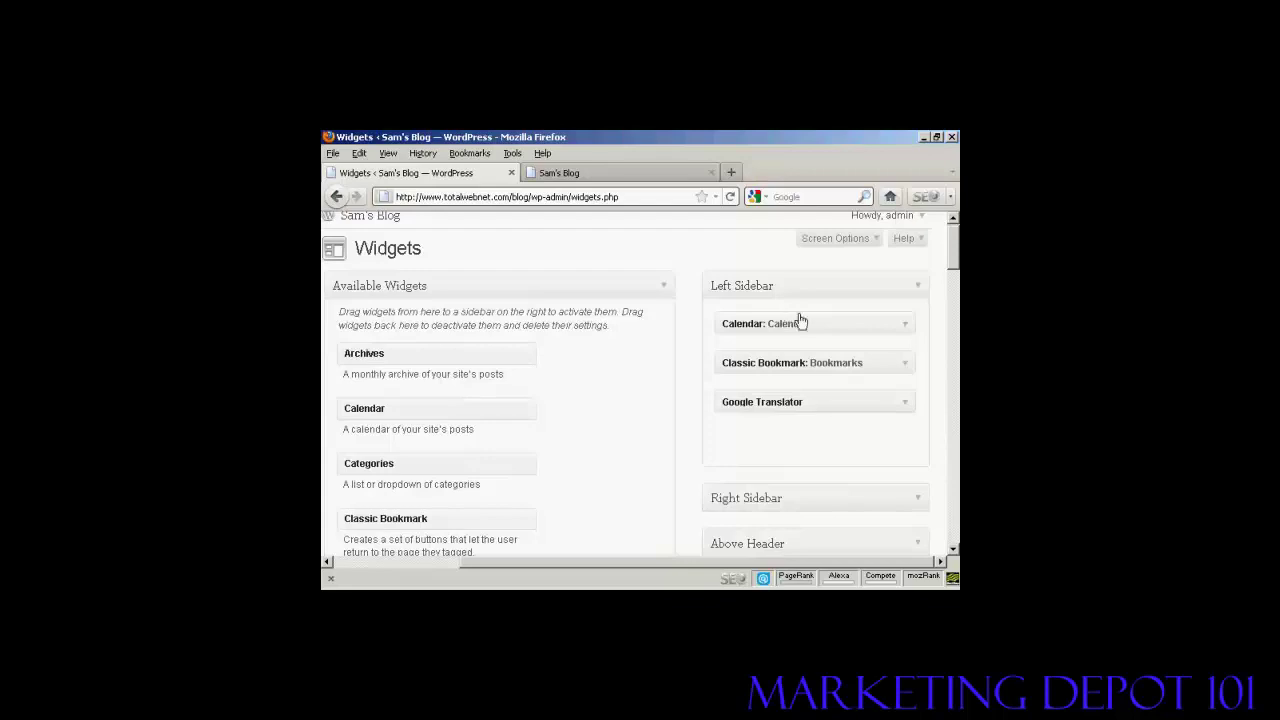
Delete the Google Translator widget from the Left Sidebar.
left_click(906, 404)
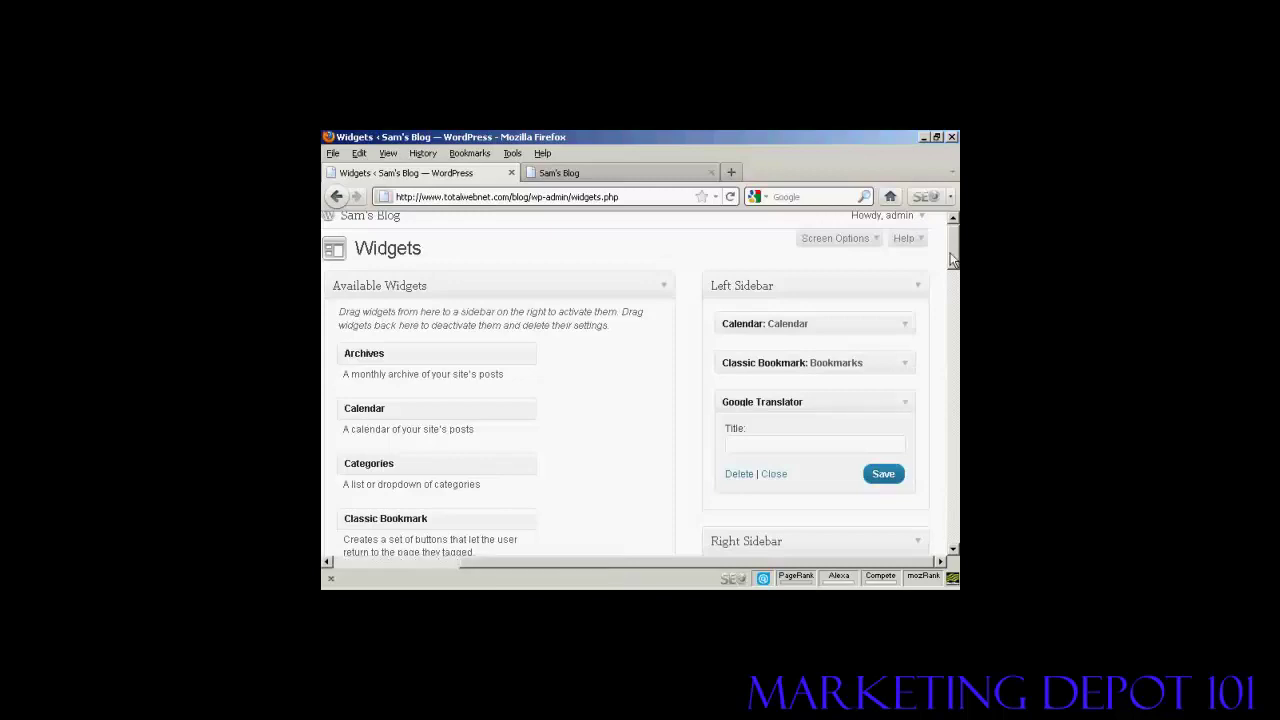
left_click_drag(952, 258, 953, 266)
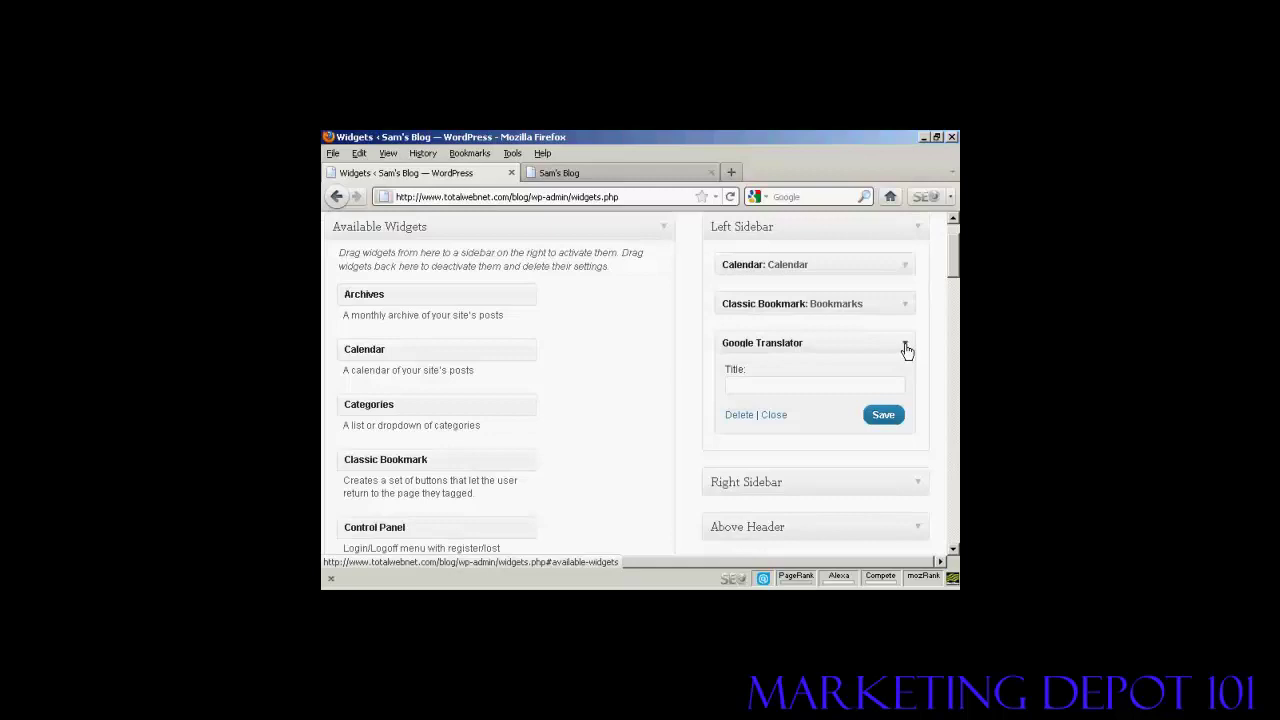
left_click(740, 421)
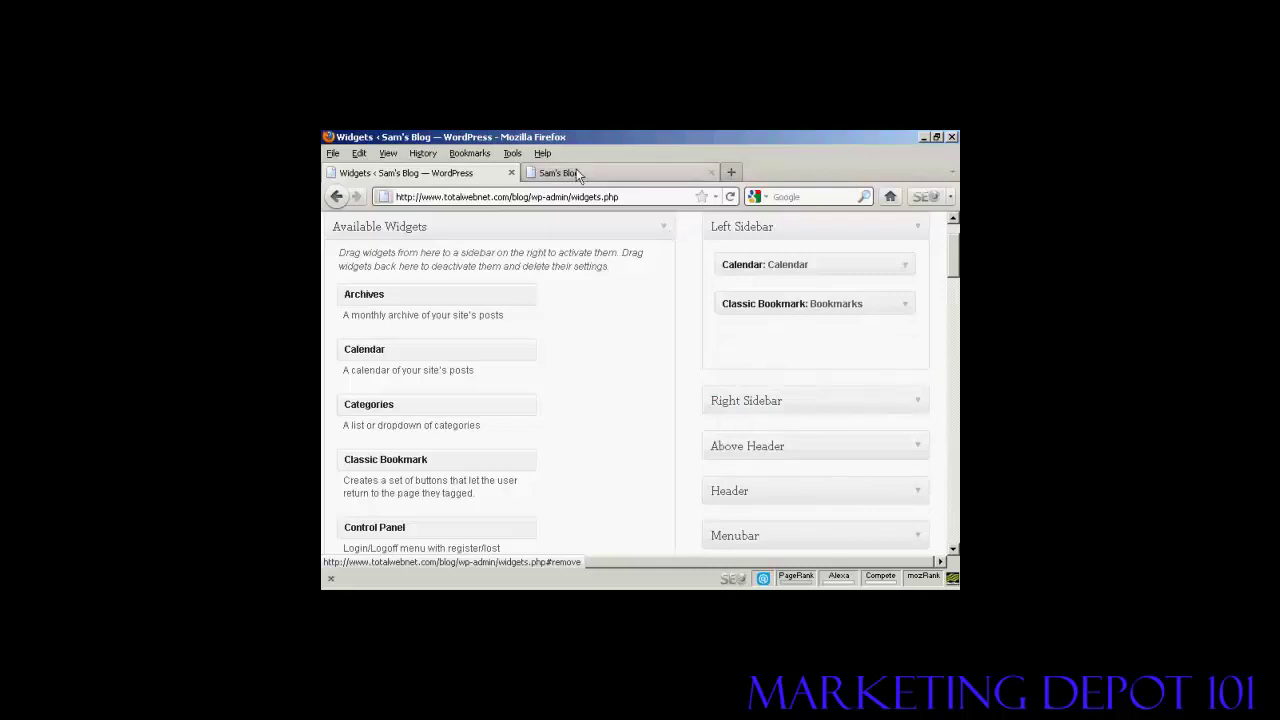
Reload the blog's front page to check the sidebar after the translator widget's removal.
left_click(629, 177)
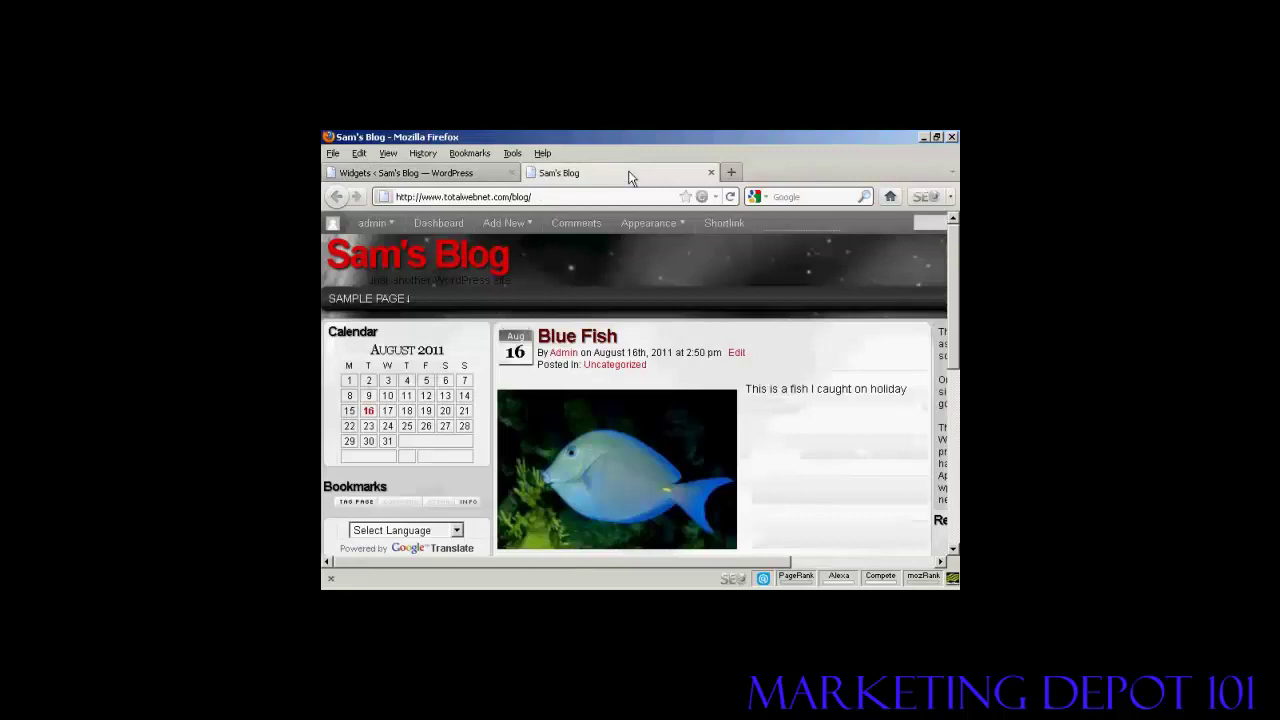
left_click(731, 197)
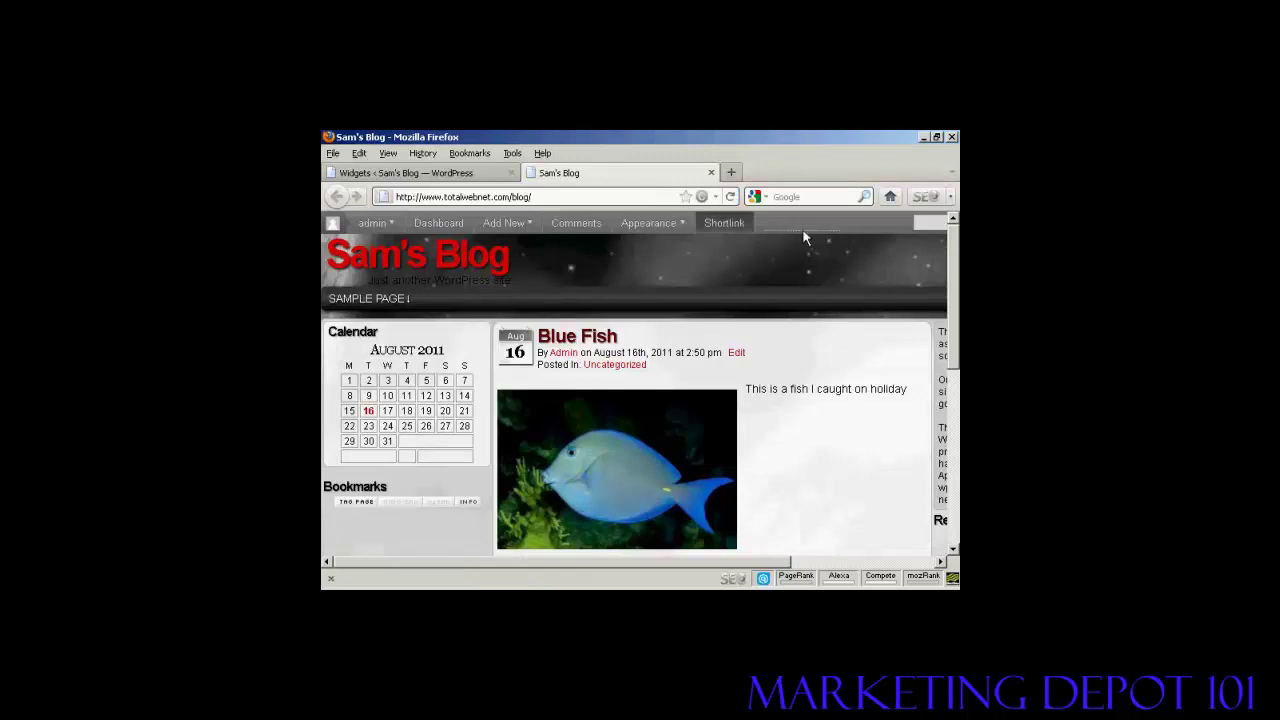
scroll(957, 282, "down", 1)
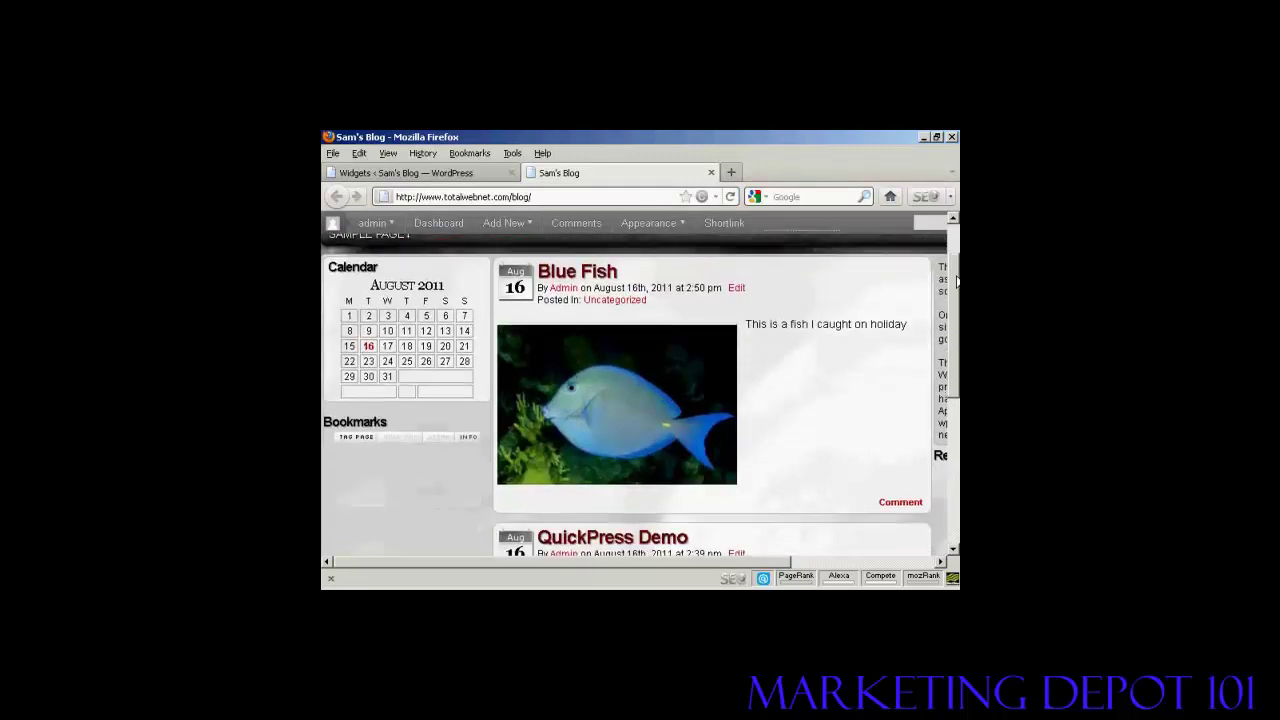
left_click(954, 218)
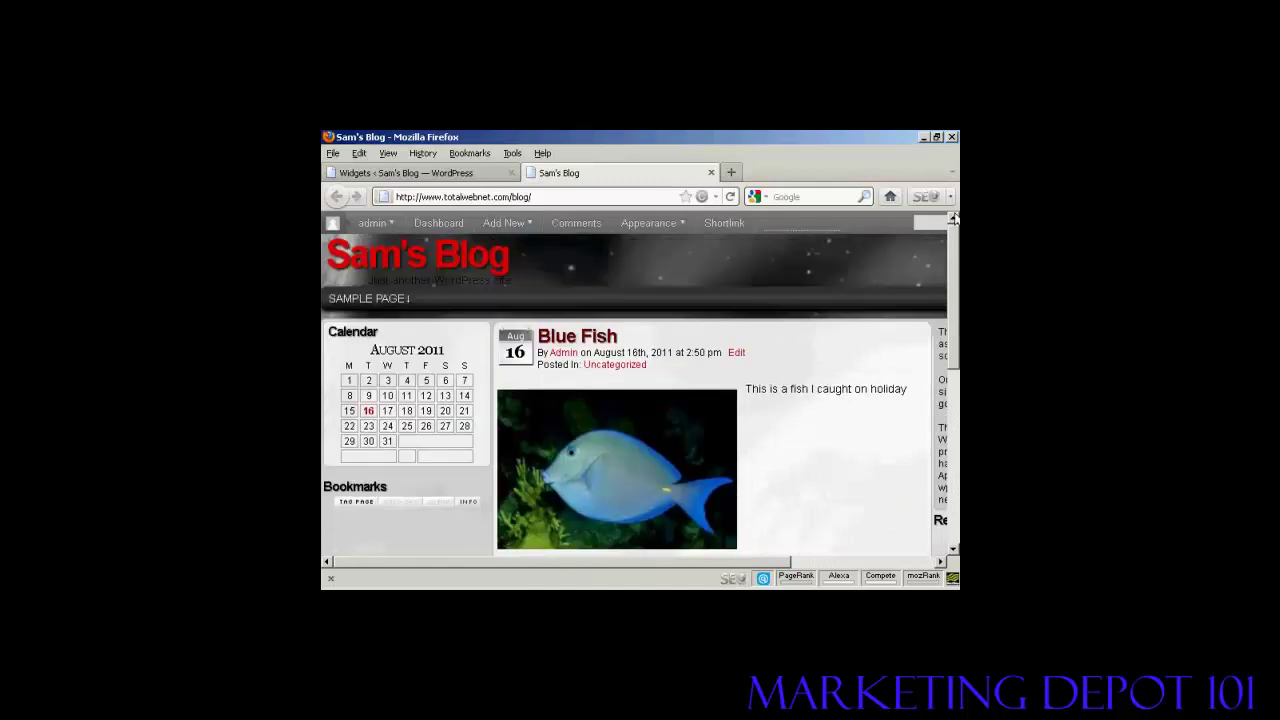
Remove the Classic Bookmark widget from the Left Sidebar and reload the blog's front page to check its removal.
left_click(428, 178)
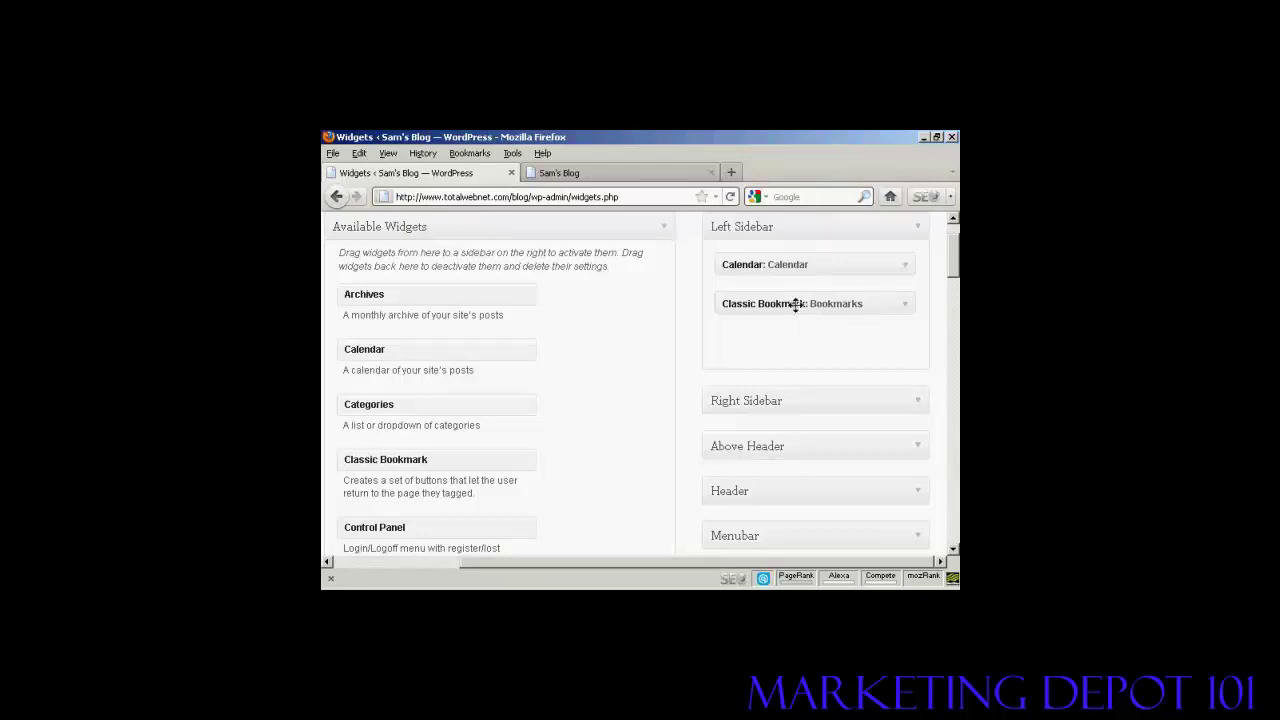
left_click_drag(796, 305, 446, 336)
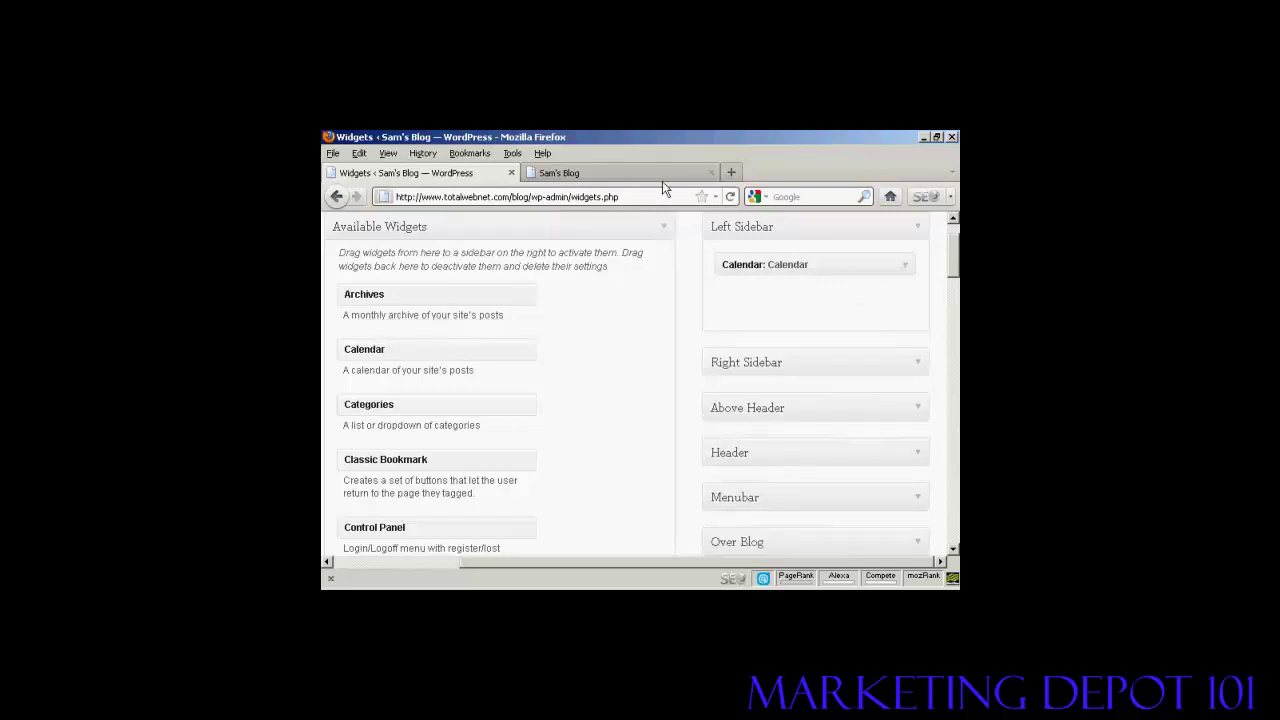
left_click(633, 177)
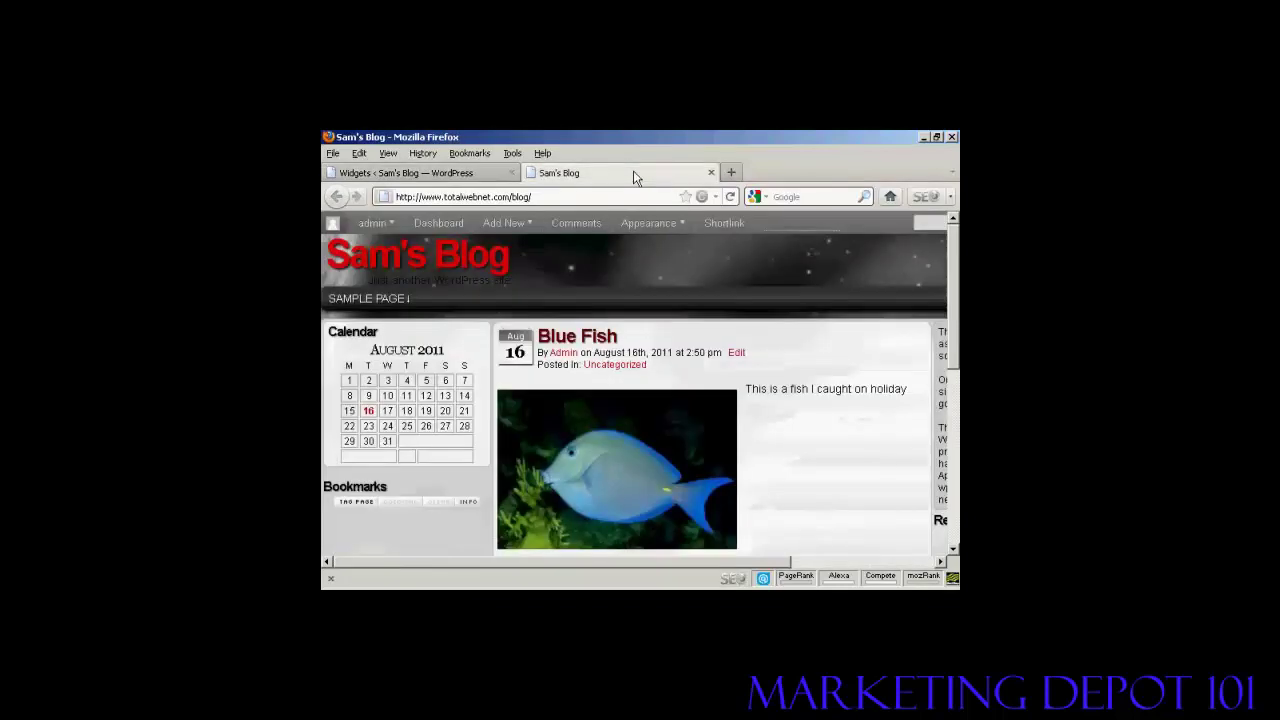
left_click(731, 198)
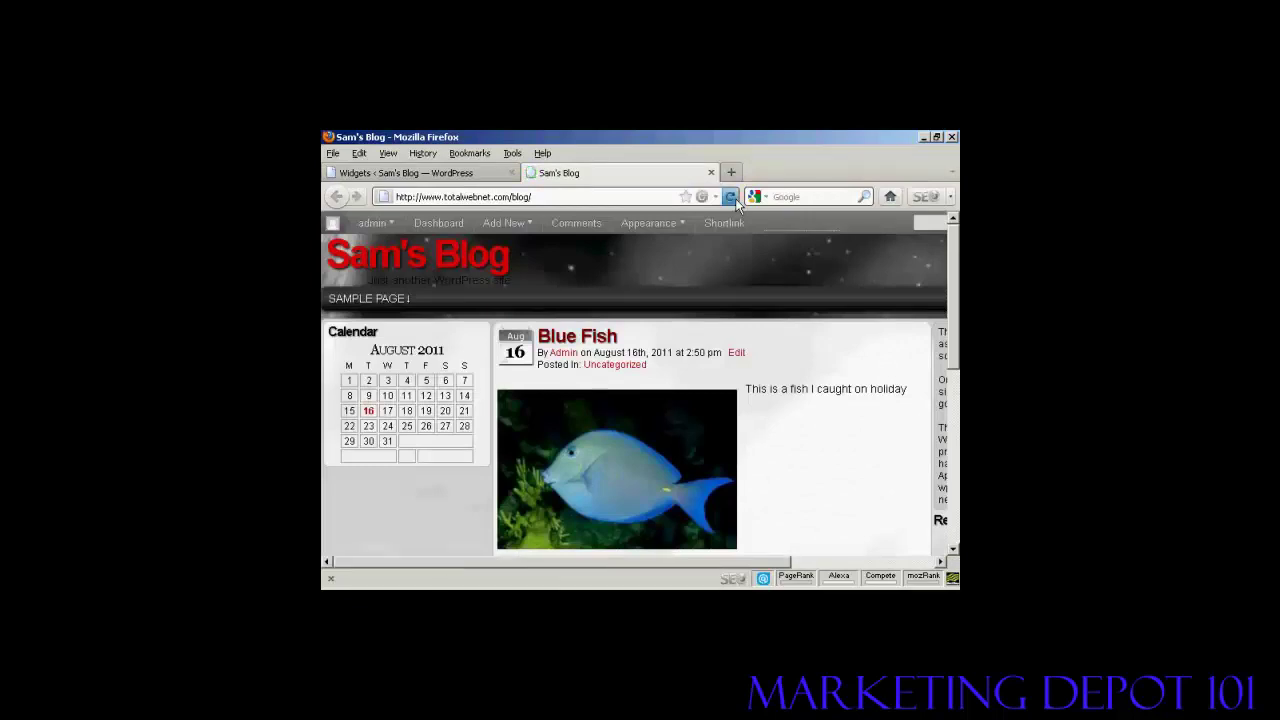
Return to the widget settings, collapse the Left Sidebar area and expand the Right Sidebar area.
left_click(440, 177)
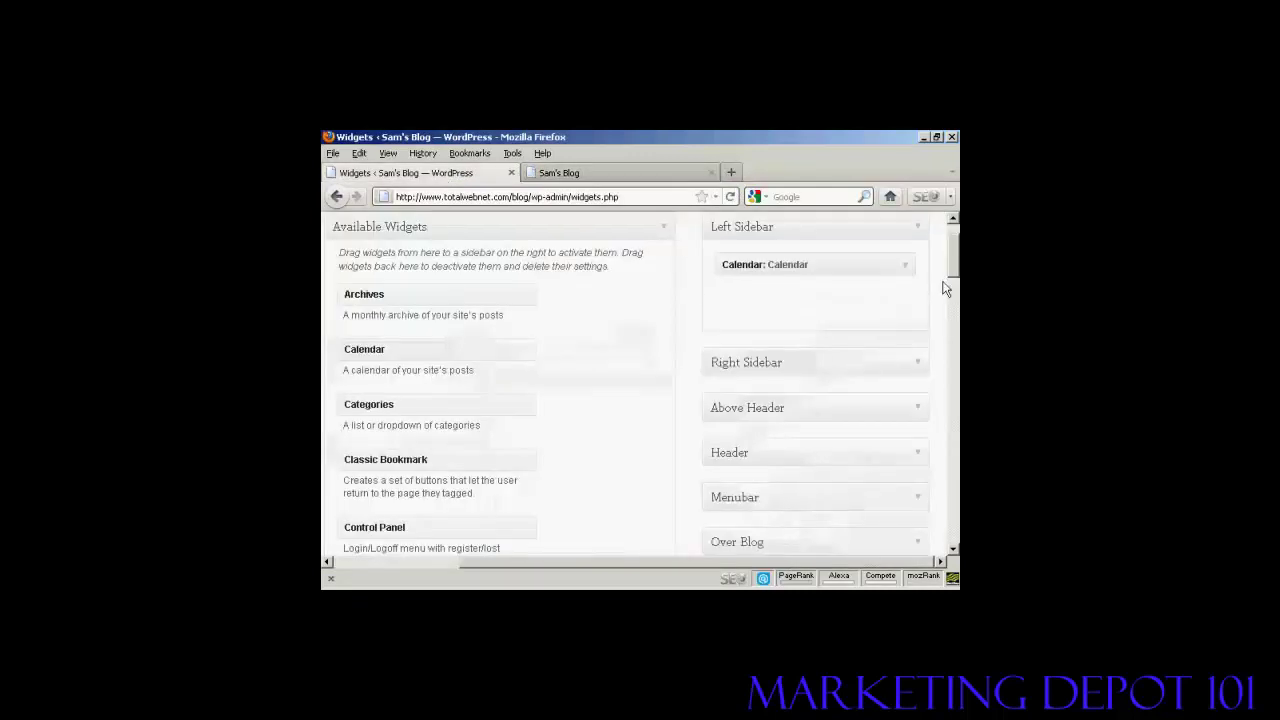
left_click(917, 232)
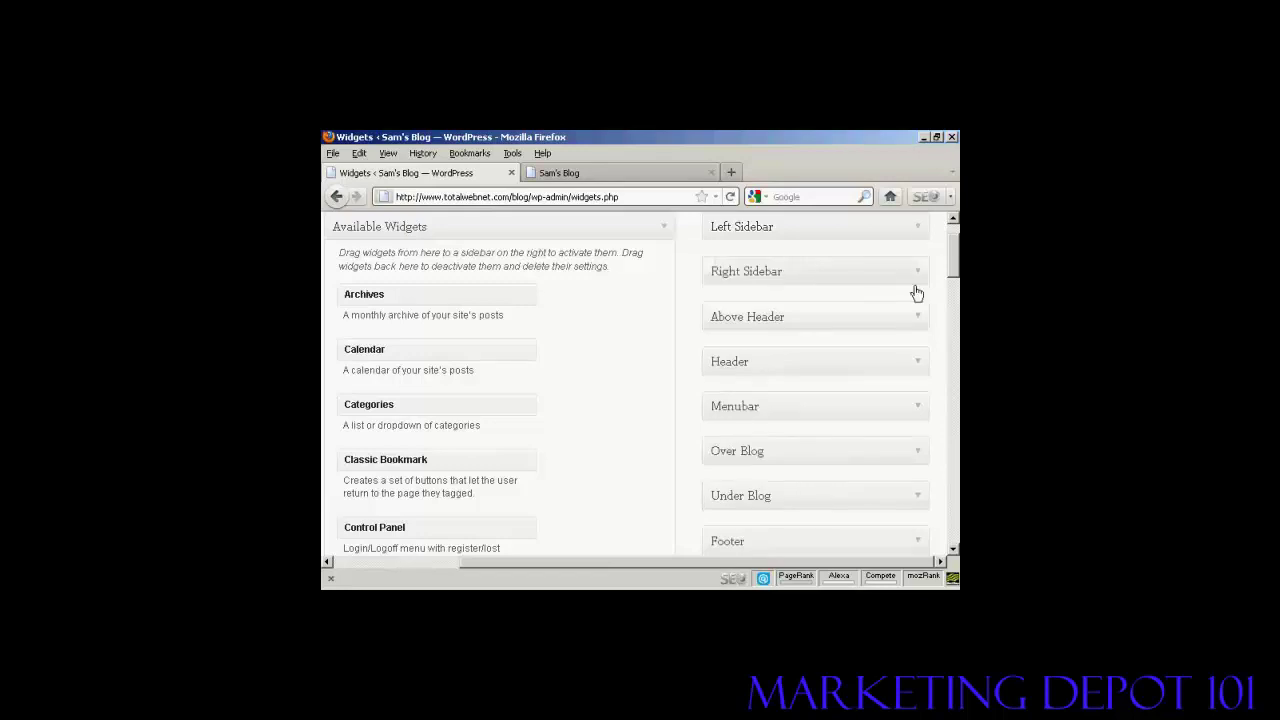
left_click(916, 275)
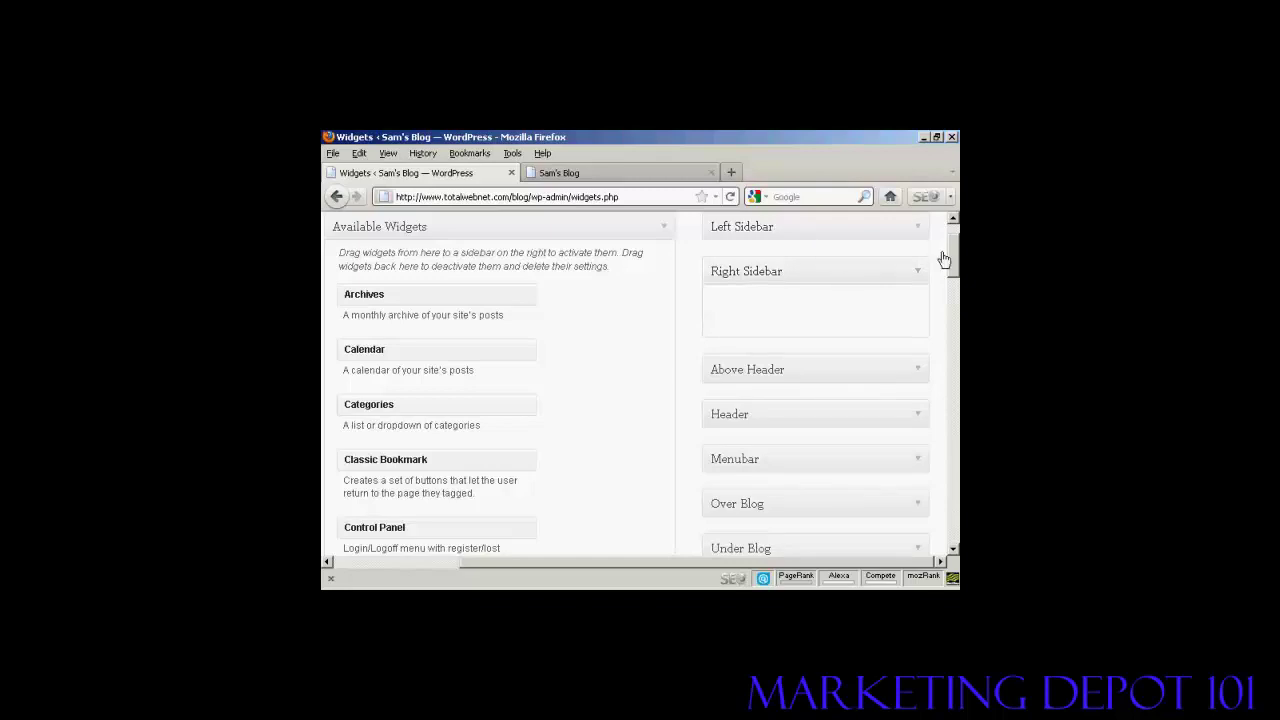
Add the Archives widget to the Right Sidebar and save it with Display as dropdown enabled.
left_click_drag(389, 287, 809, 301)
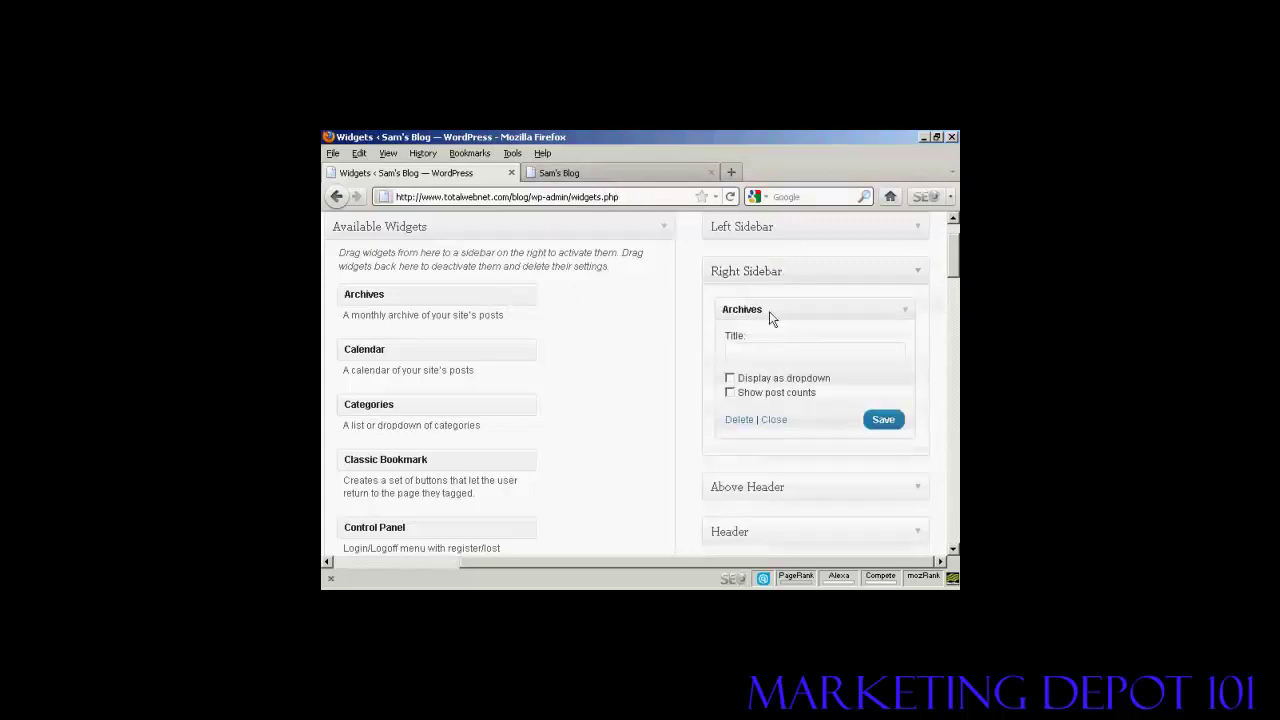
left_click(729, 378)
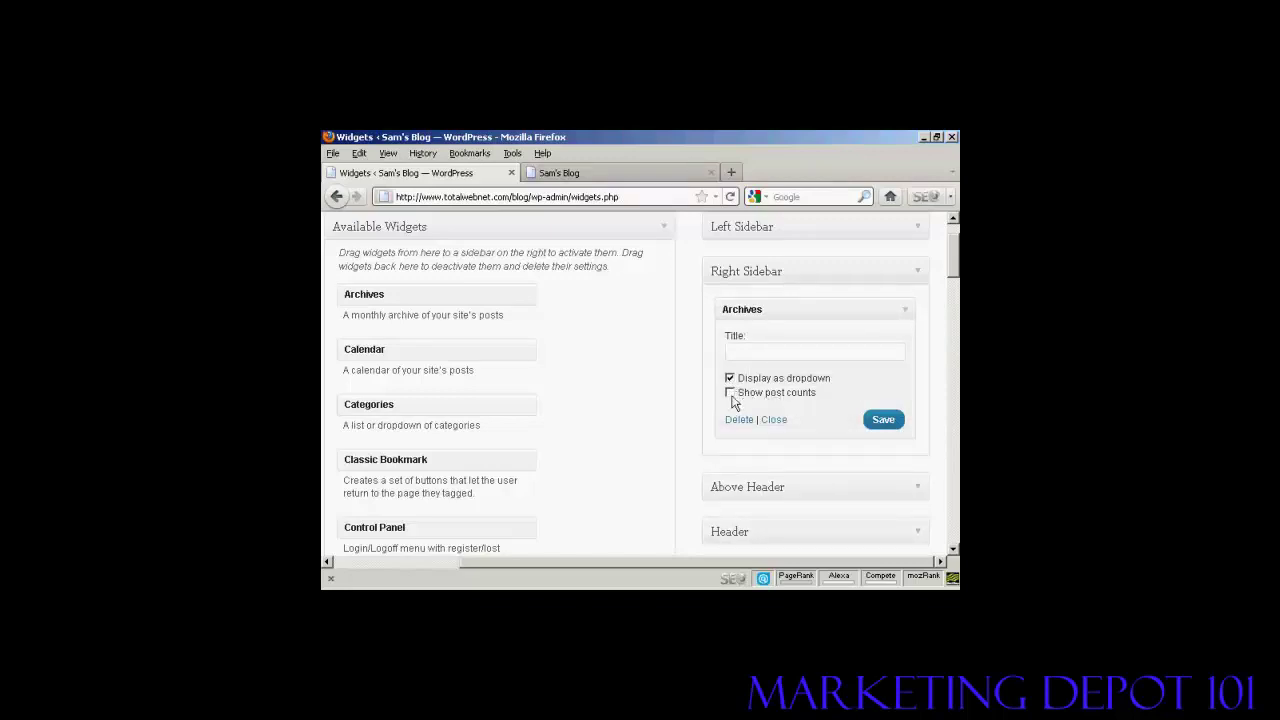
left_click(884, 422)
Reload the blog's front page to check the Archives dropdown in the right sidebar, and return to the widget settings.
left_click(605, 172)
left_click(730, 197)
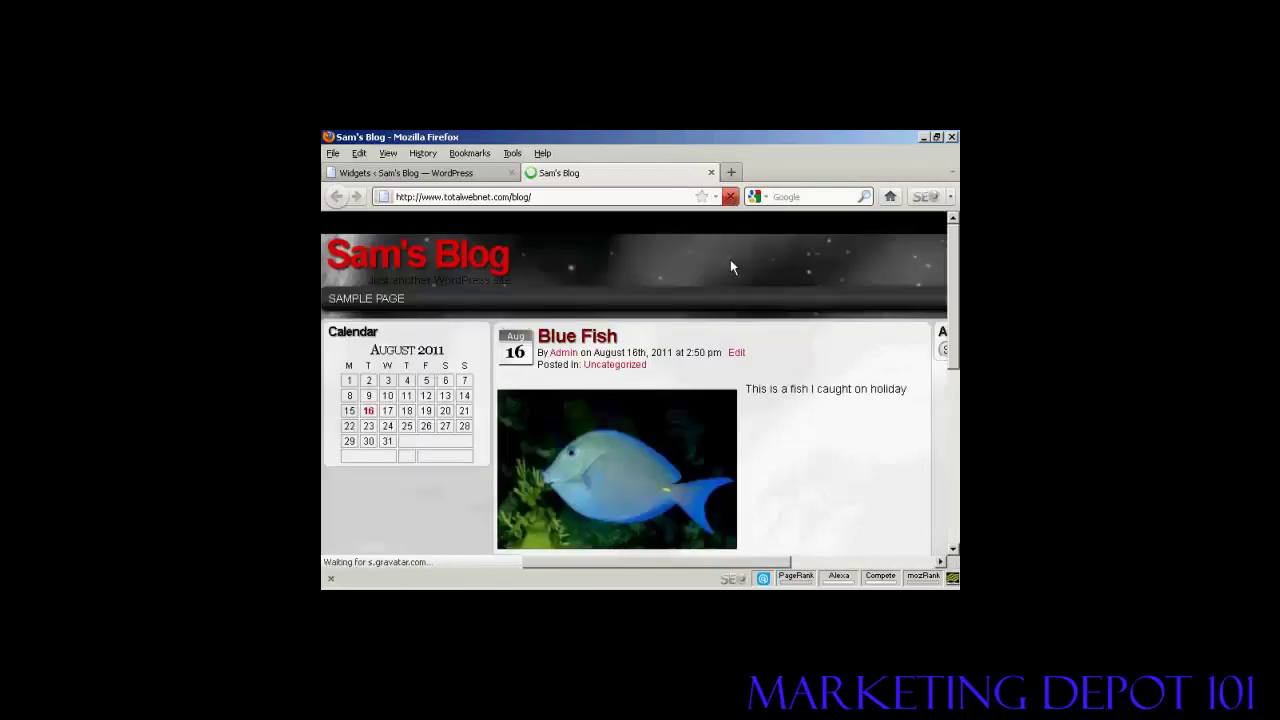
left_click_drag(730, 563, 885, 575)
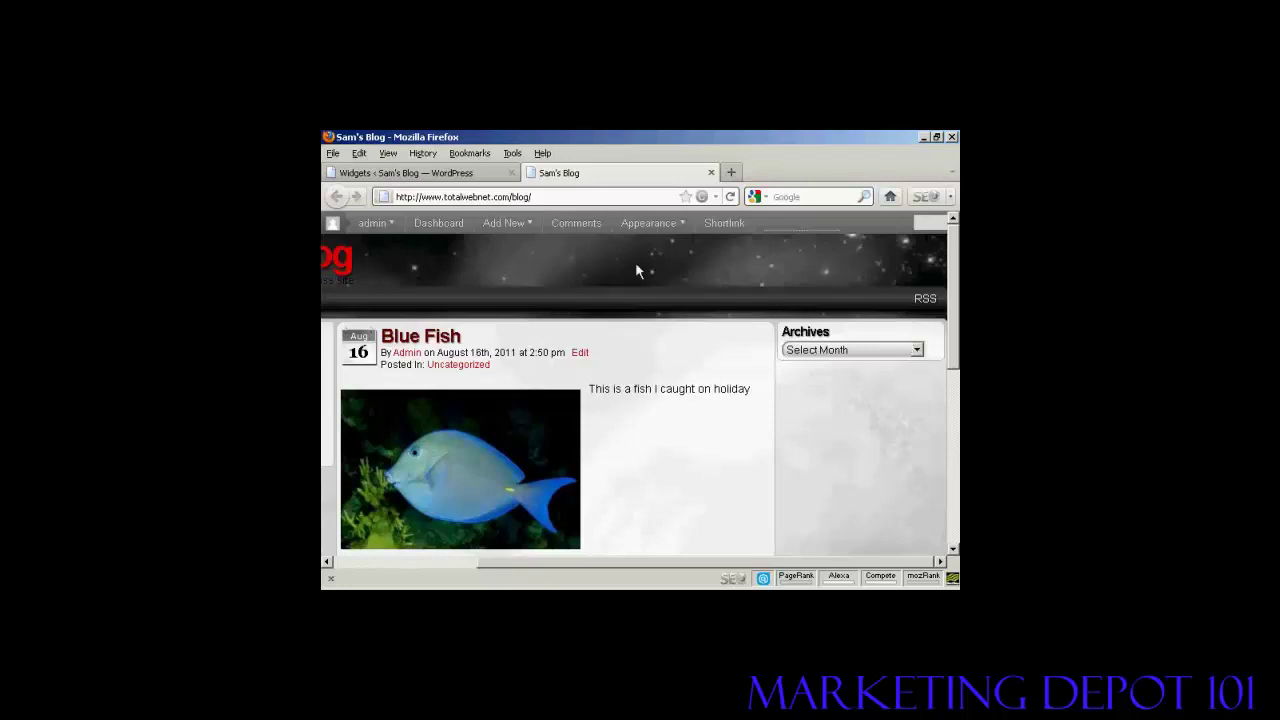
left_click(463, 176)
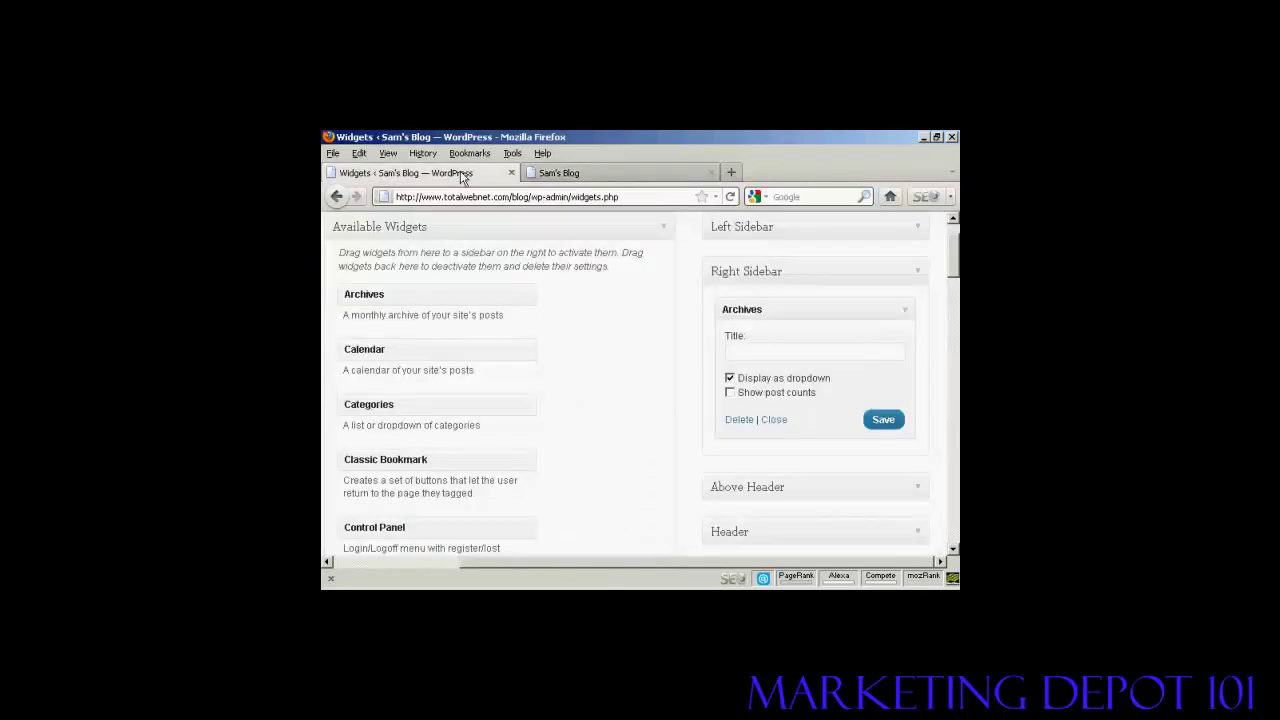